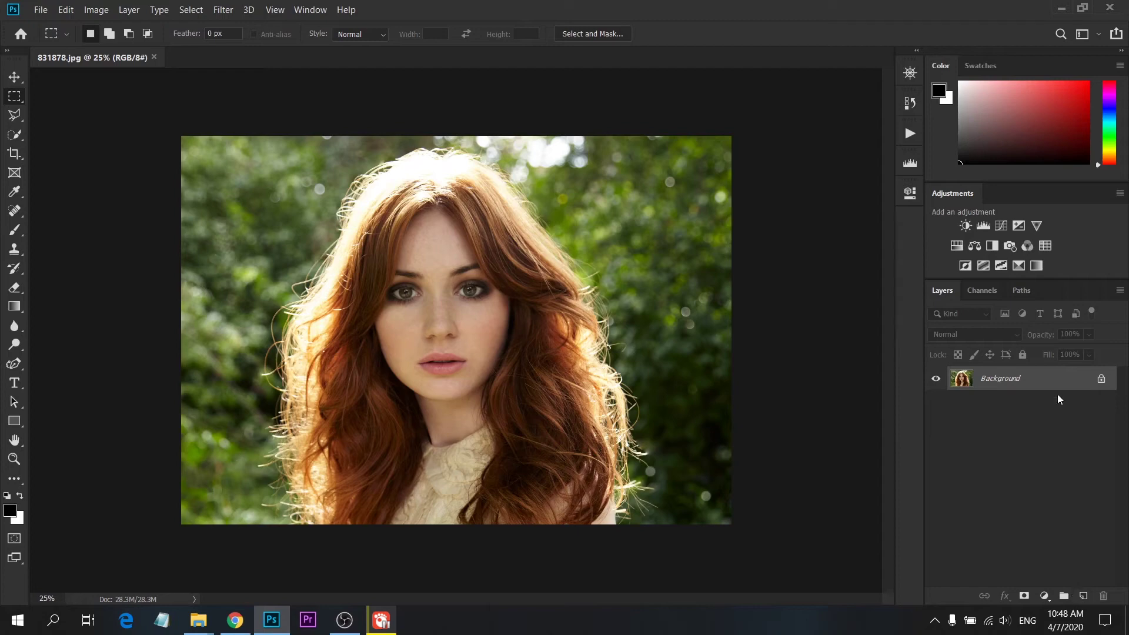
Create a new action set named HD in the Actions panel.
left_click(909, 134)
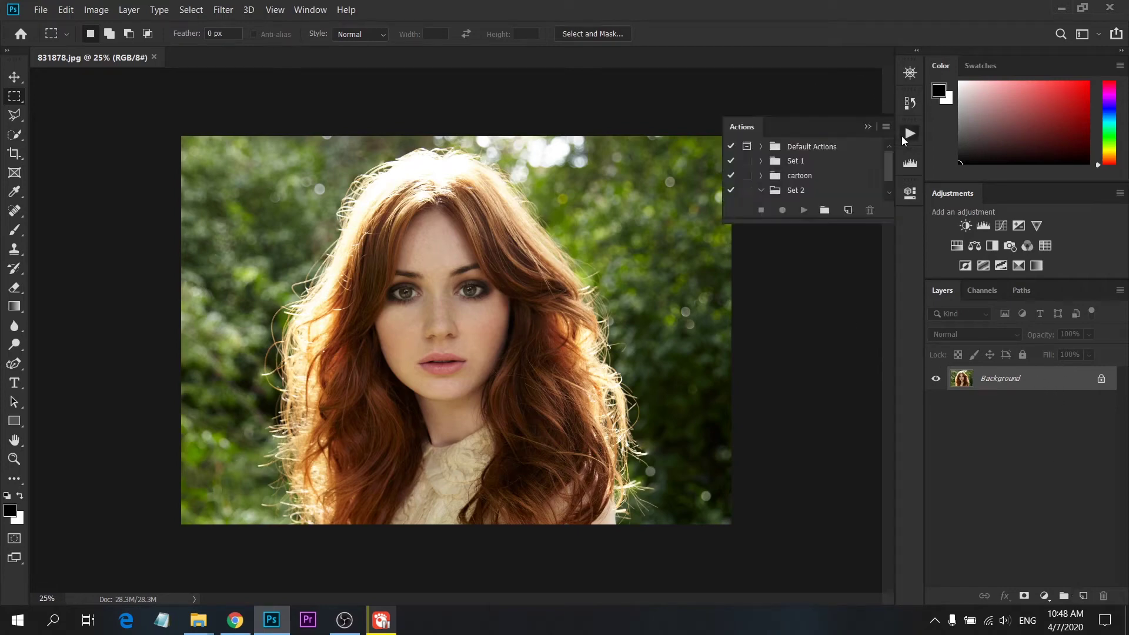
left_click(824, 210)
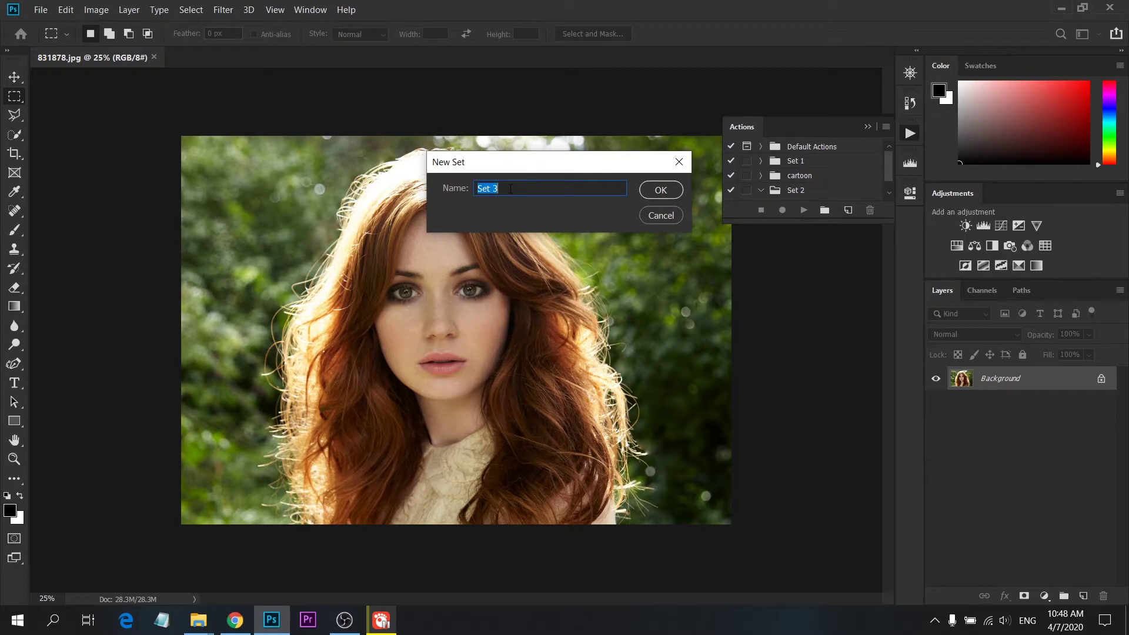
type("HD")
left_click(661, 190)
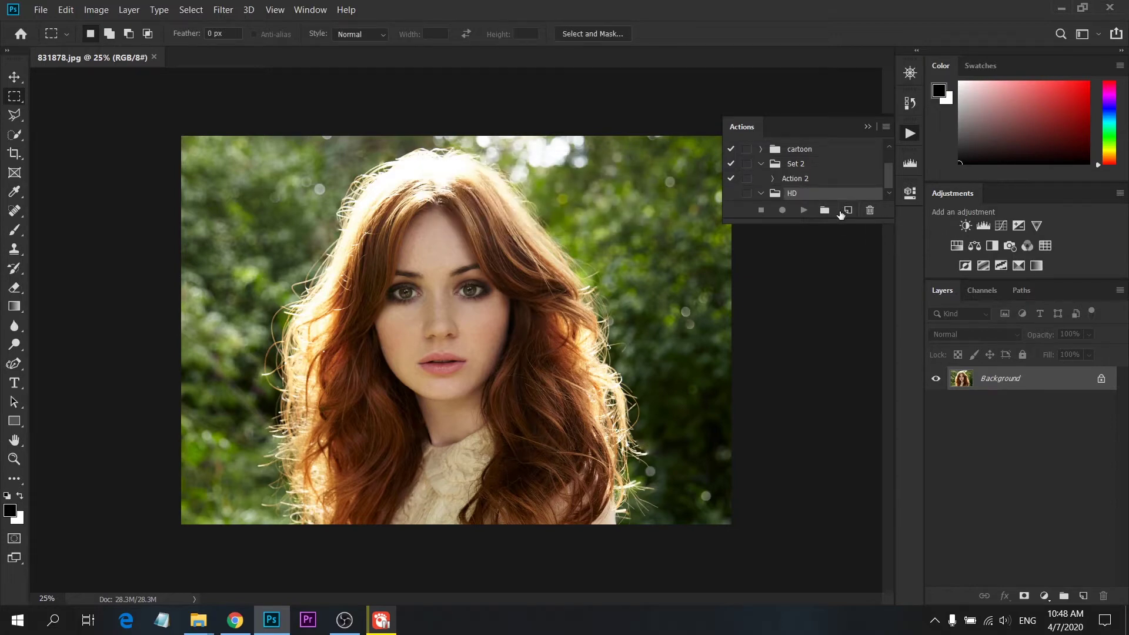
Add an HD action with shortcut F7 and colour Yellow, and start recording it.
left_click(847, 210)
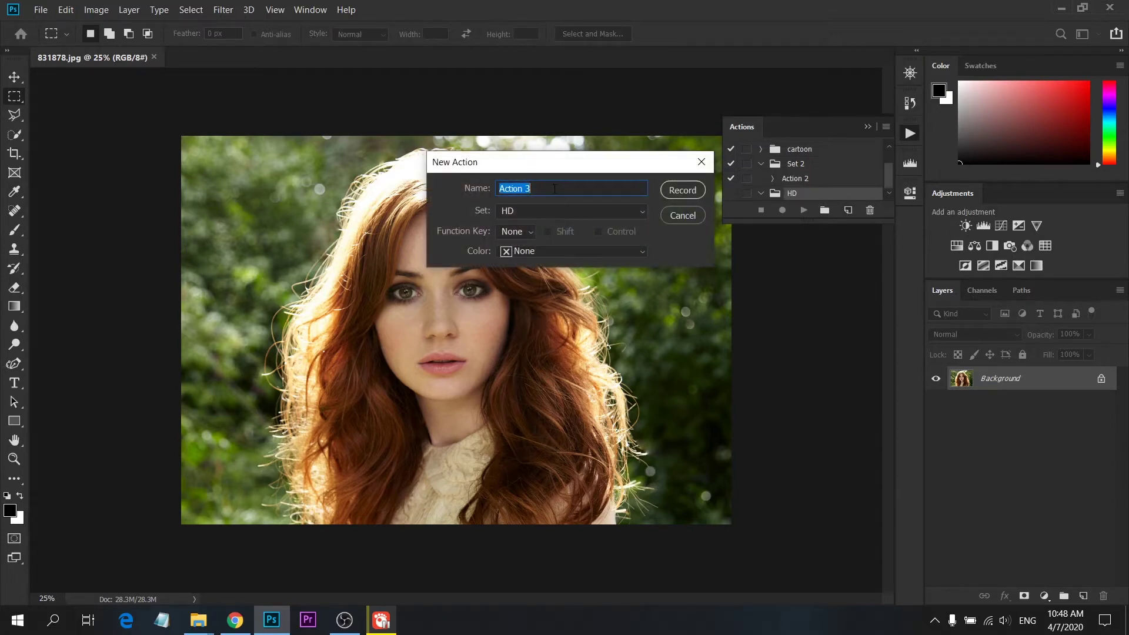
type("HD")
left_click(515, 231)
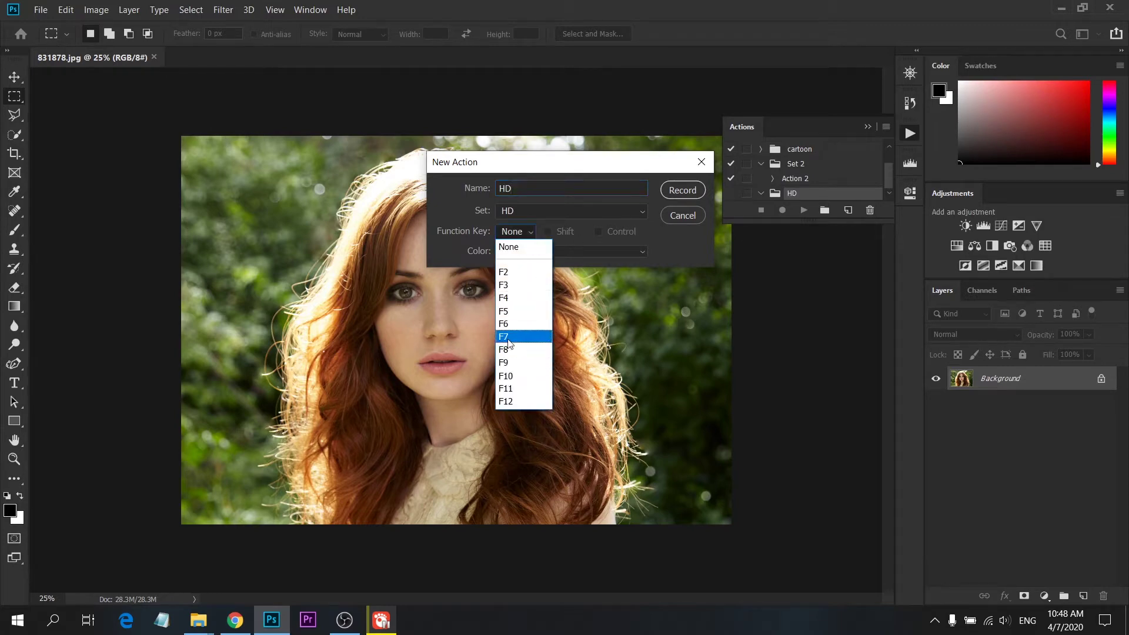
left_click(509, 337)
left_click(552, 253)
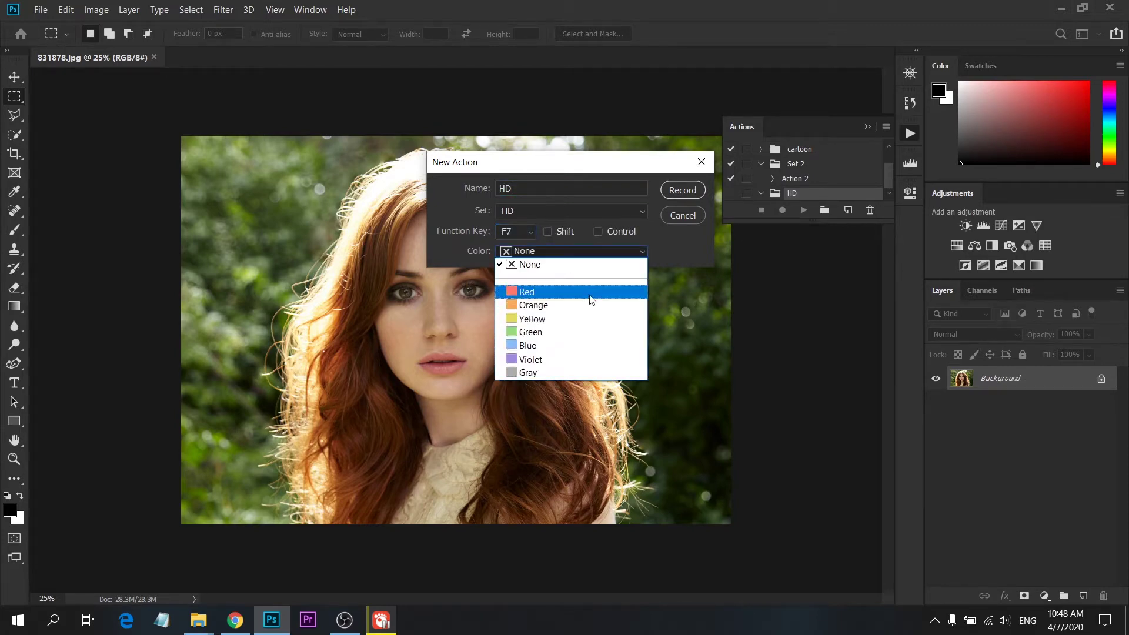
left_click(546, 319)
left_click(682, 190)
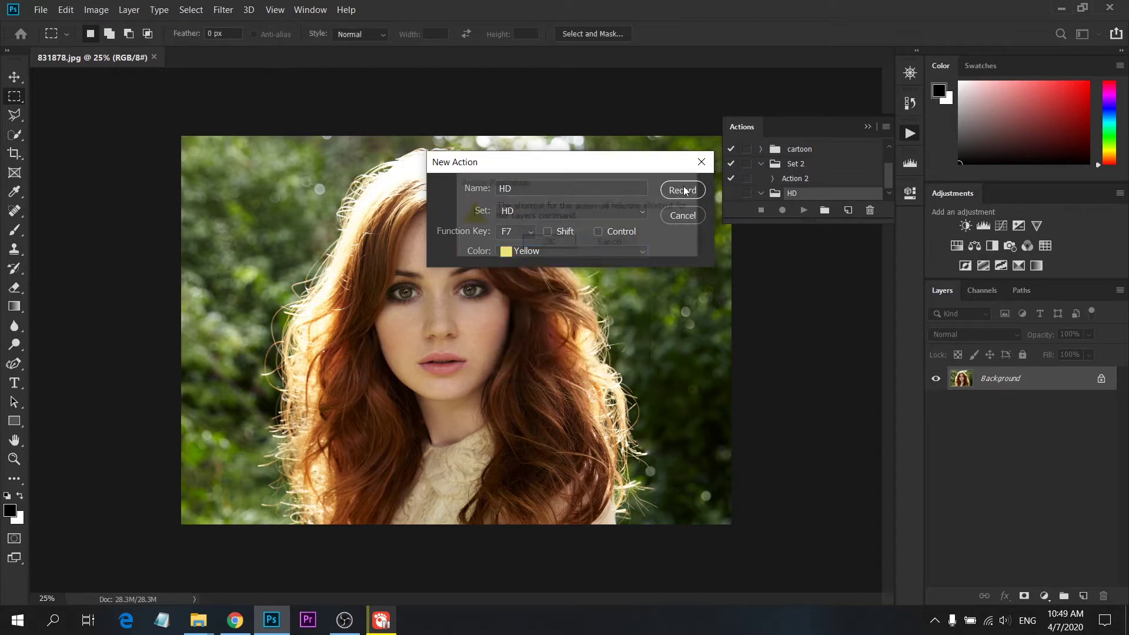
left_click(547, 244)
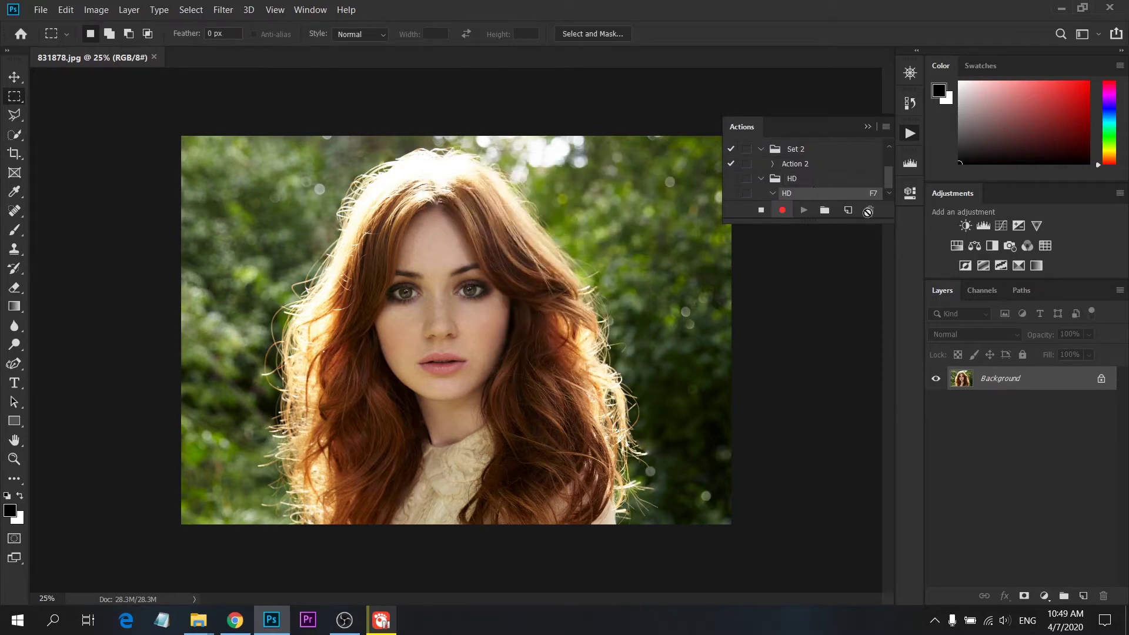
Duplicate the Background layer and add Color Balance with midtones at -11 cyan and +13 blue.
left_click_drag(1044, 382, 1083, 596)
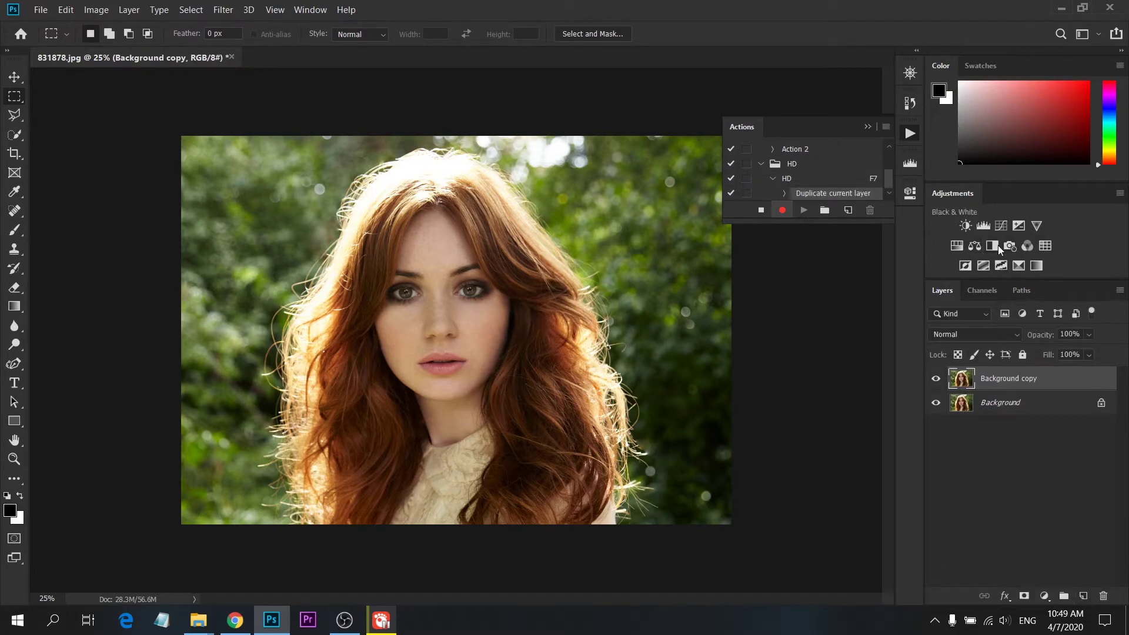
left_click(974, 246)
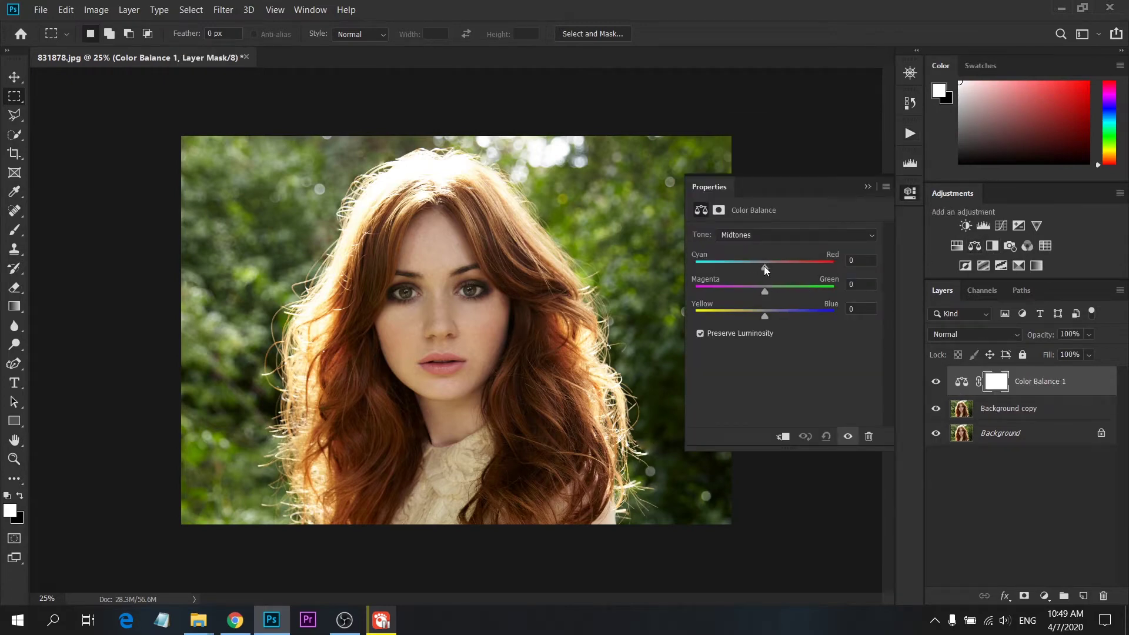
left_click_drag(763, 266, 752, 271)
left_click_drag(765, 316, 773, 318)
Set the Color Balance shadows to -9 cyan and +16 blue, then select Background copy.
left_click(768, 234)
left_click(770, 256)
left_click_drag(768, 315, 777, 319)
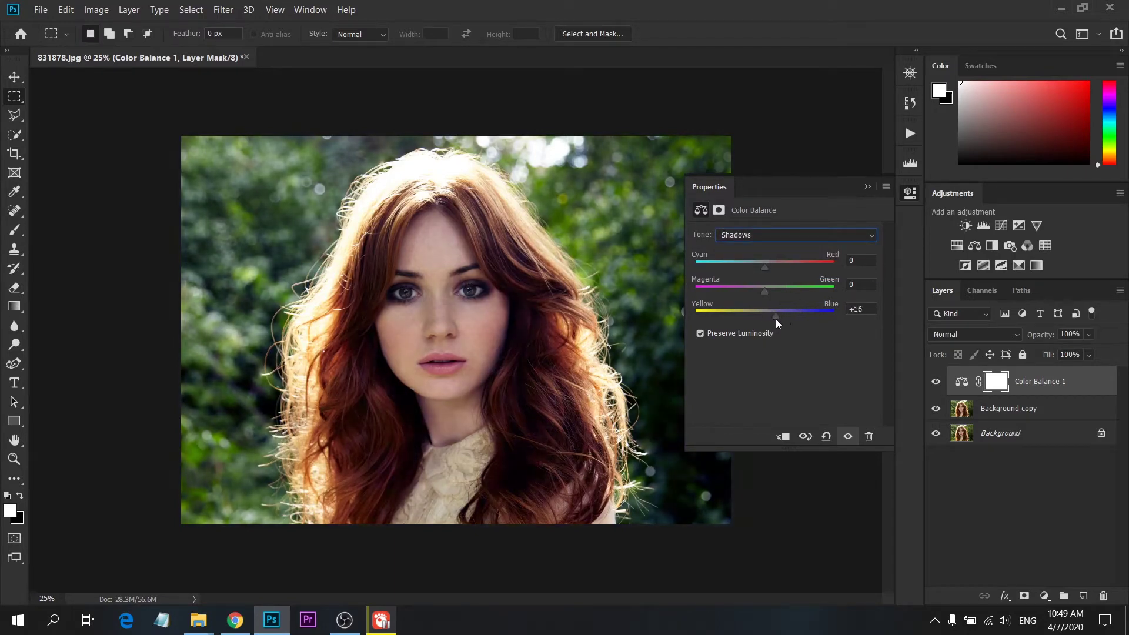
left_click_drag(767, 267, 760, 272)
left_click(1031, 409)
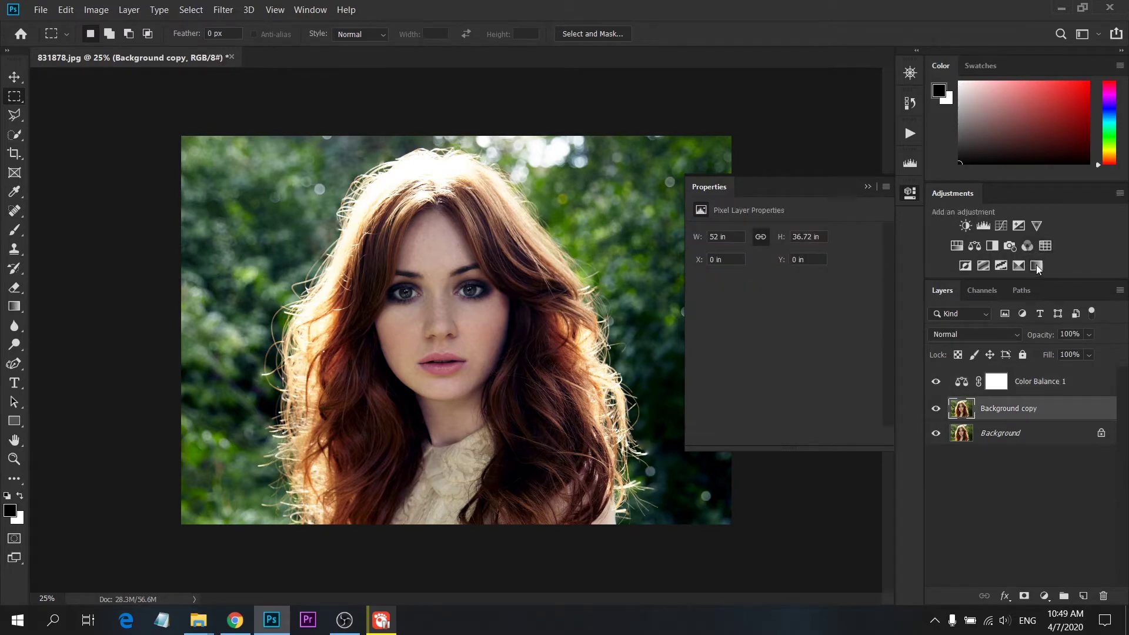
Add a Channel Mixer with red output Red +97 and Blue -10 at 20% opacity.
left_click(1027, 245)
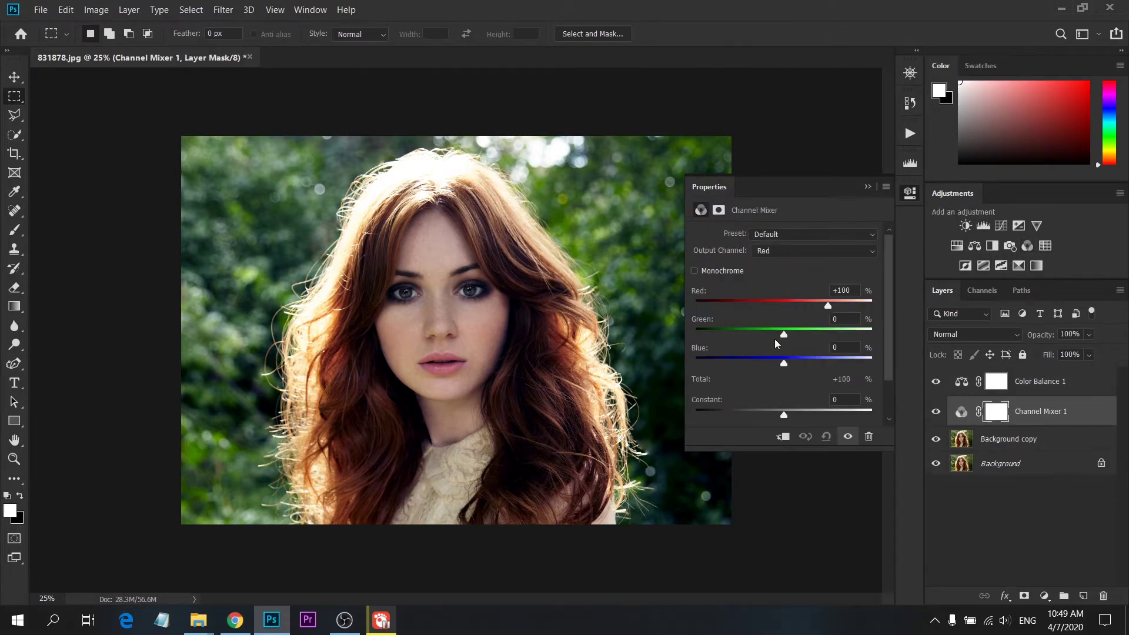
left_click_drag(782, 363, 780, 362)
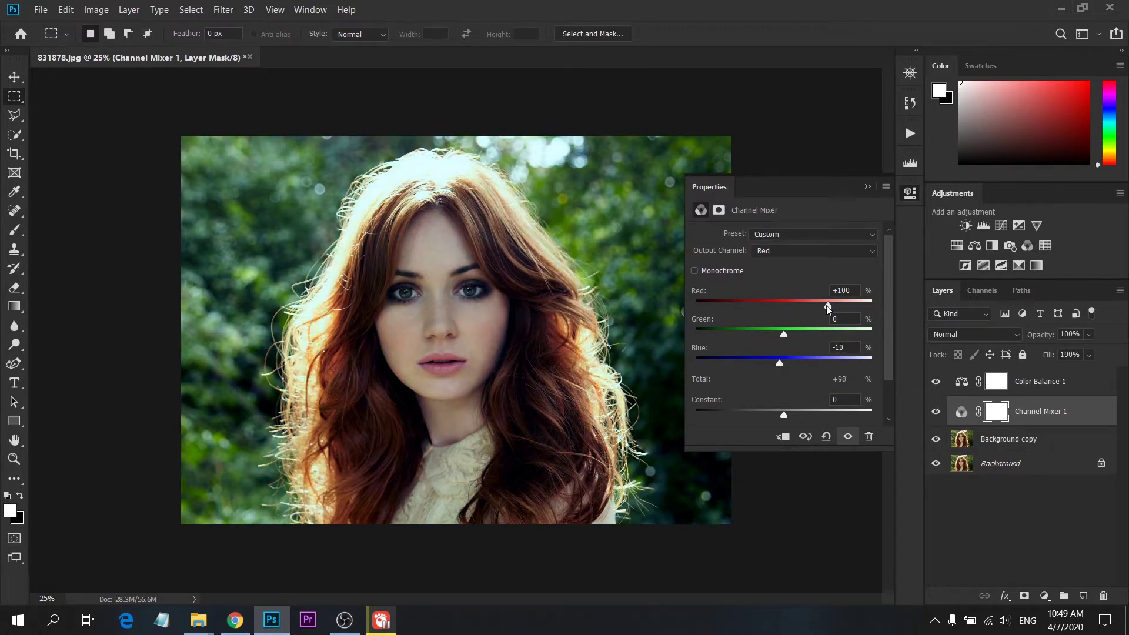
left_click_drag(827, 305, 828, 315)
left_click(1089, 334)
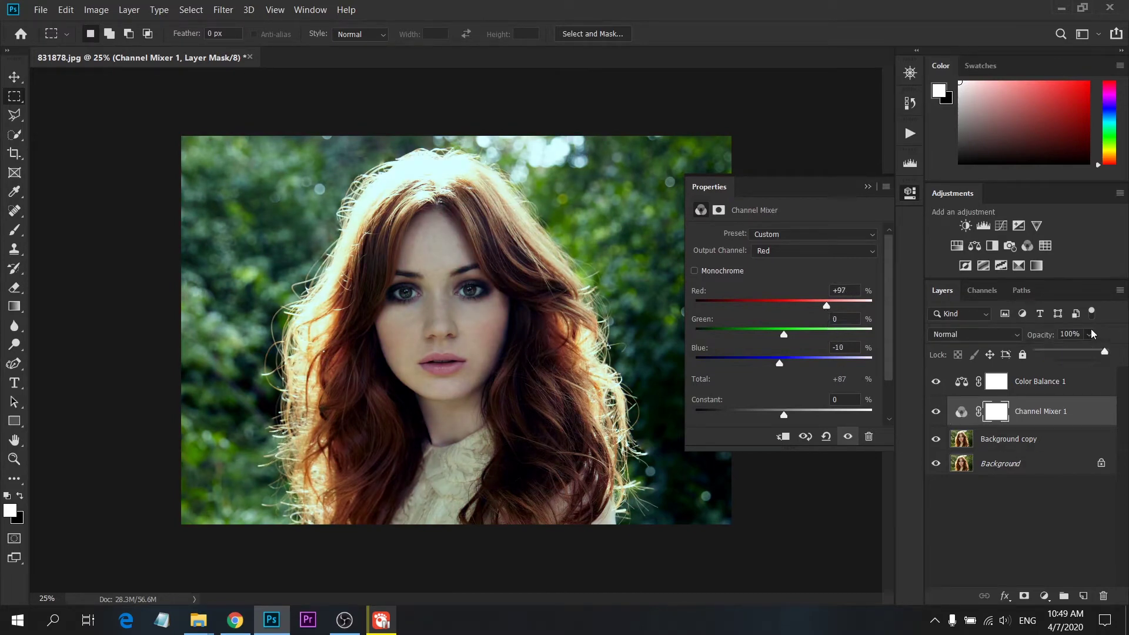
left_click(1052, 353)
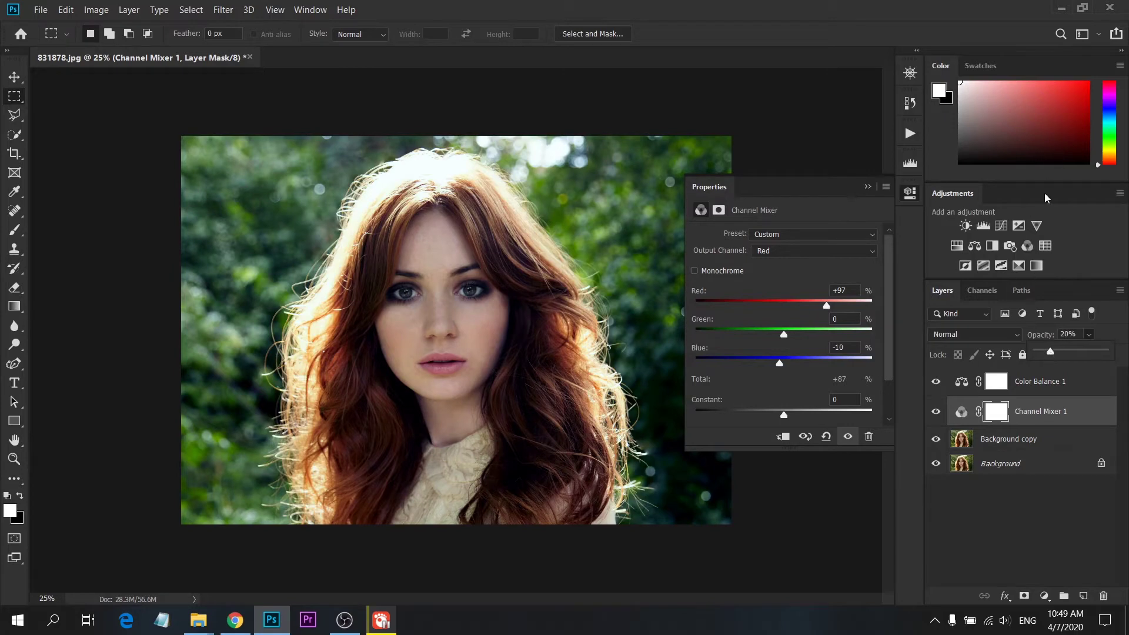
Add Color Balance 2: midtones -12 cyan/+13 blue, highlights +78 blue, fill 42%.
left_click(975, 247)
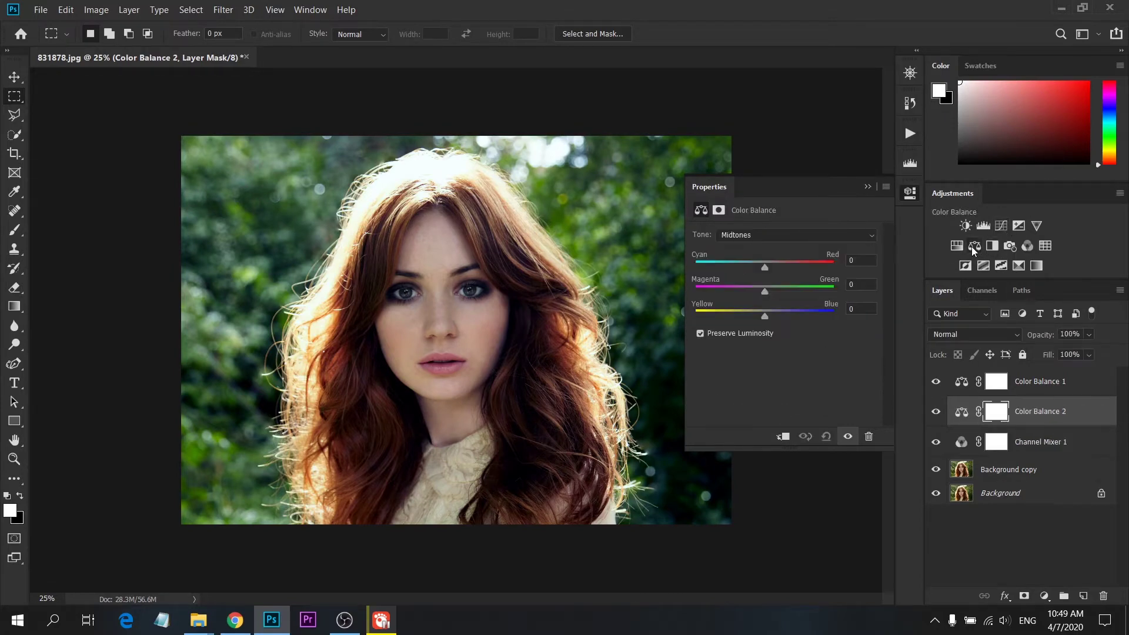
left_click_drag(765, 269, 757, 268)
left_click_drag(765, 317, 819, 317)
left_click(807, 235)
left_click(790, 269)
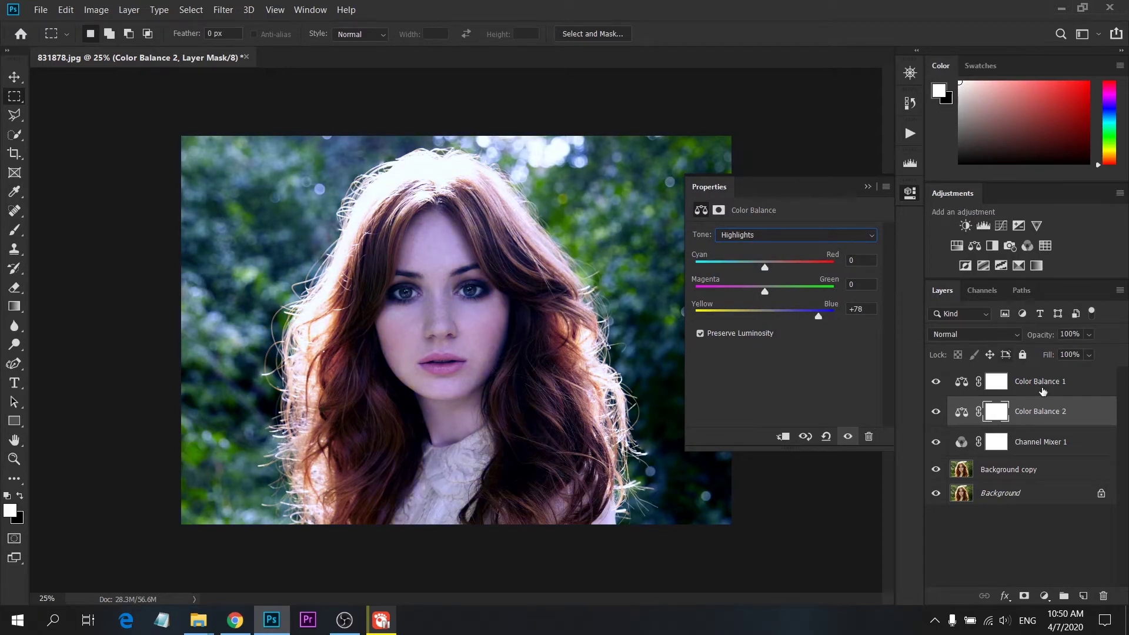
left_click_drag(1089, 356, 1067, 371)
left_click(956, 245)
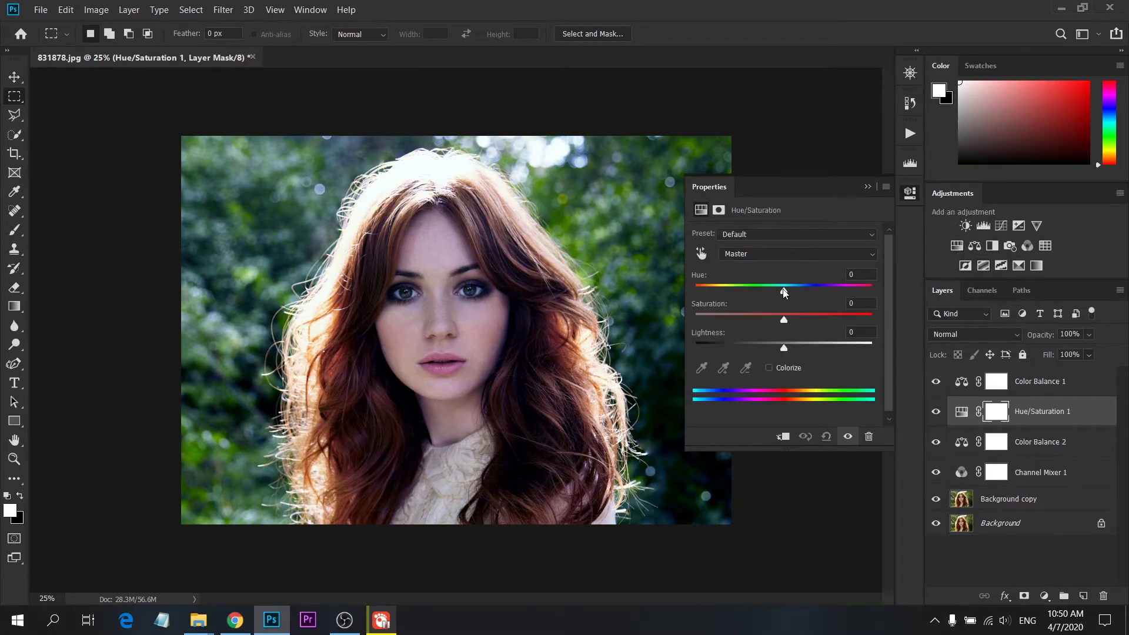
Set Hue/Saturation to Hue +2, Saturation +19, Lightness -14 at 57% opacity.
left_click_drag(784, 293, 797, 293)
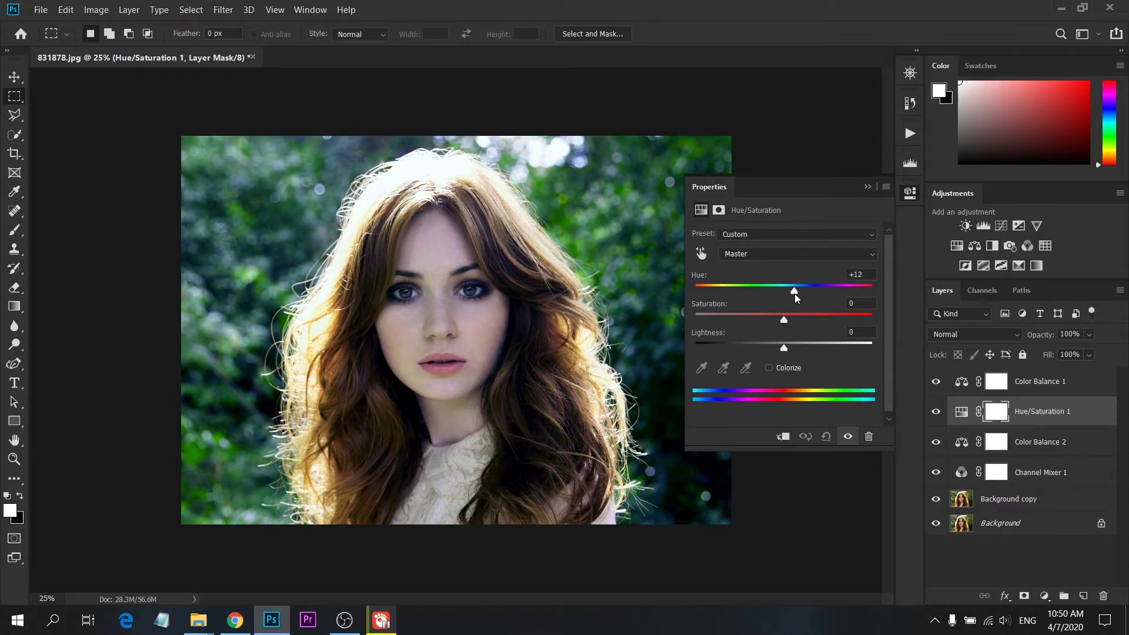
mouse_move(784, 348)
left_mouse_down()
mouse_move(769, 351)
mouse_move(766, 326)
mouse_move(781, 326)
mouse_move(757, 329)
mouse_move(815, 335)
mouse_move(801, 335)
left_mouse_up()
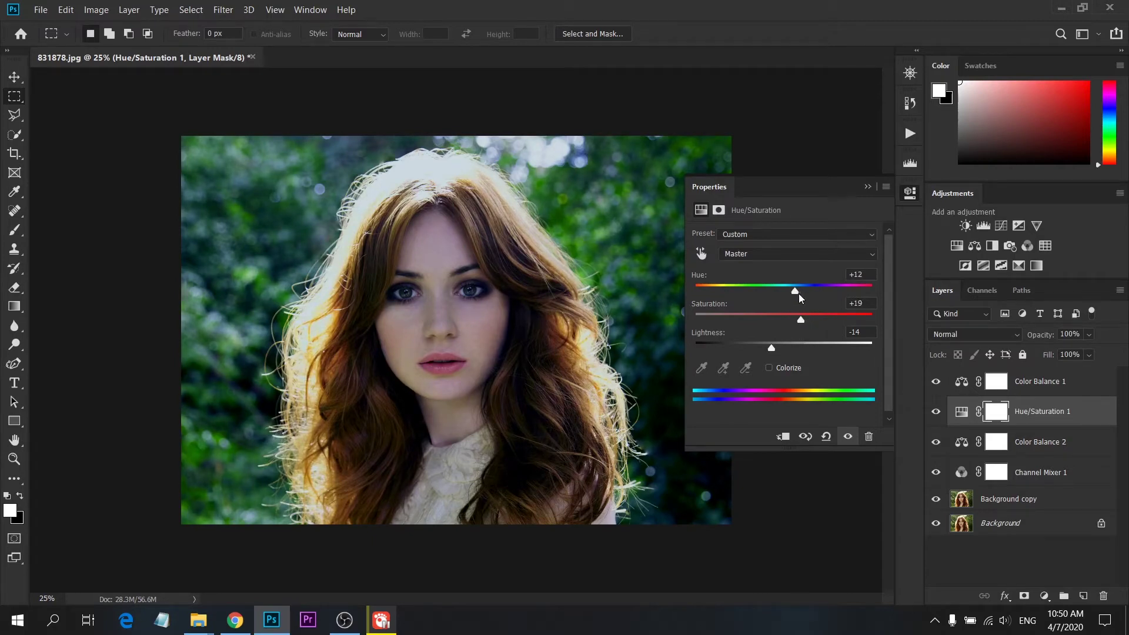
left_click_drag(794, 291, 786, 303)
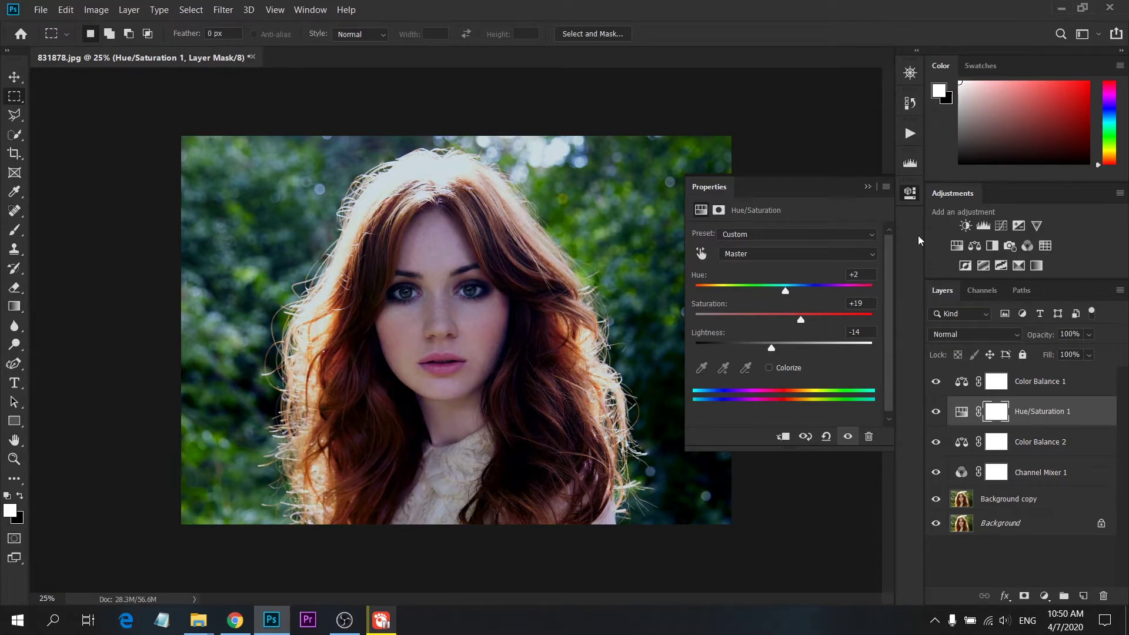
left_click(1089, 334)
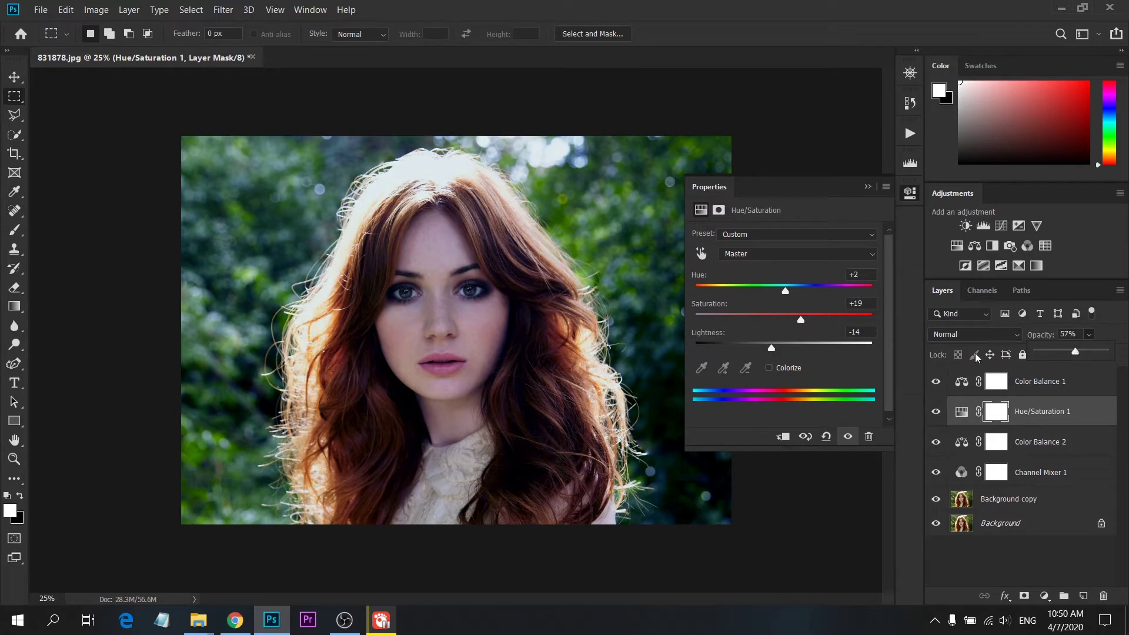
left_click(1068, 242)
left_click(965, 225)
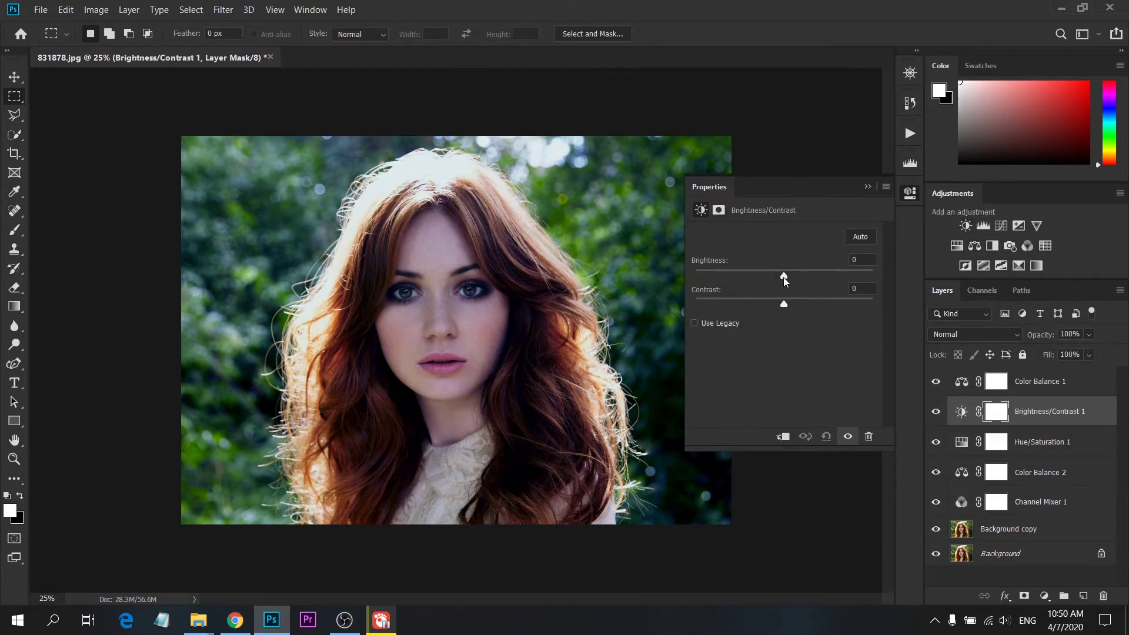
Set Brightness/Contrast to brightness 29 and contrast -13.
mouse_move(783, 276)
left_mouse_down()
mouse_move(798, 277)
mouse_move(766, 304)
mouse_move(726, 314)
mouse_move(792, 314)
mouse_move(761, 313)
left_mouse_up()
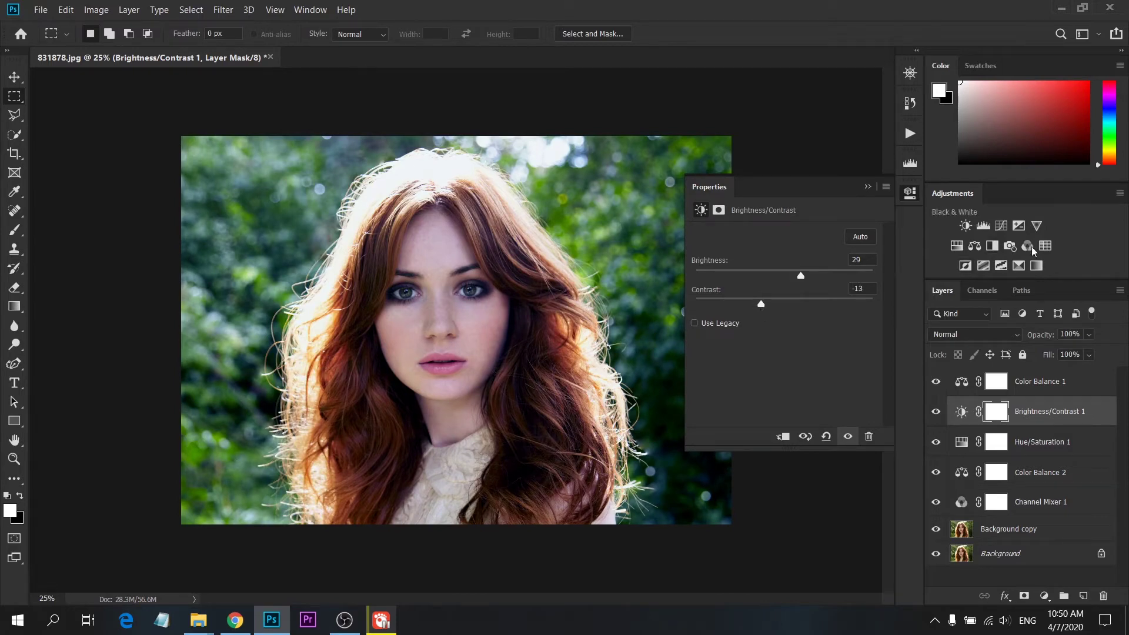
left_click(999, 227)
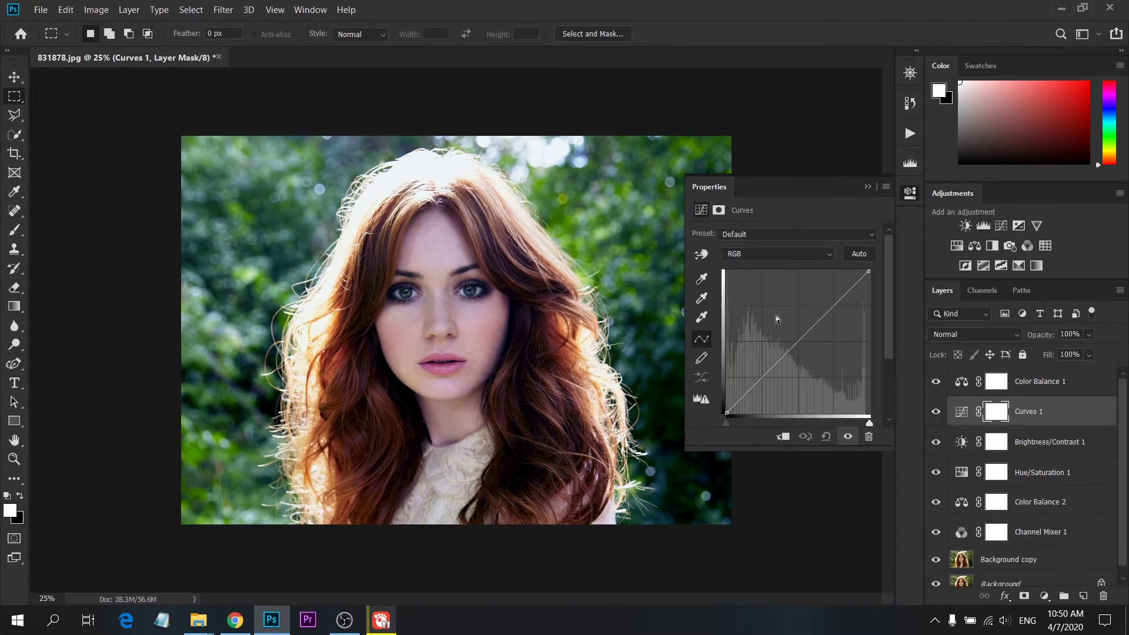
Apply the Lighter (RGB) Curves preset and reshape the Green channel curve.
left_click(777, 233)
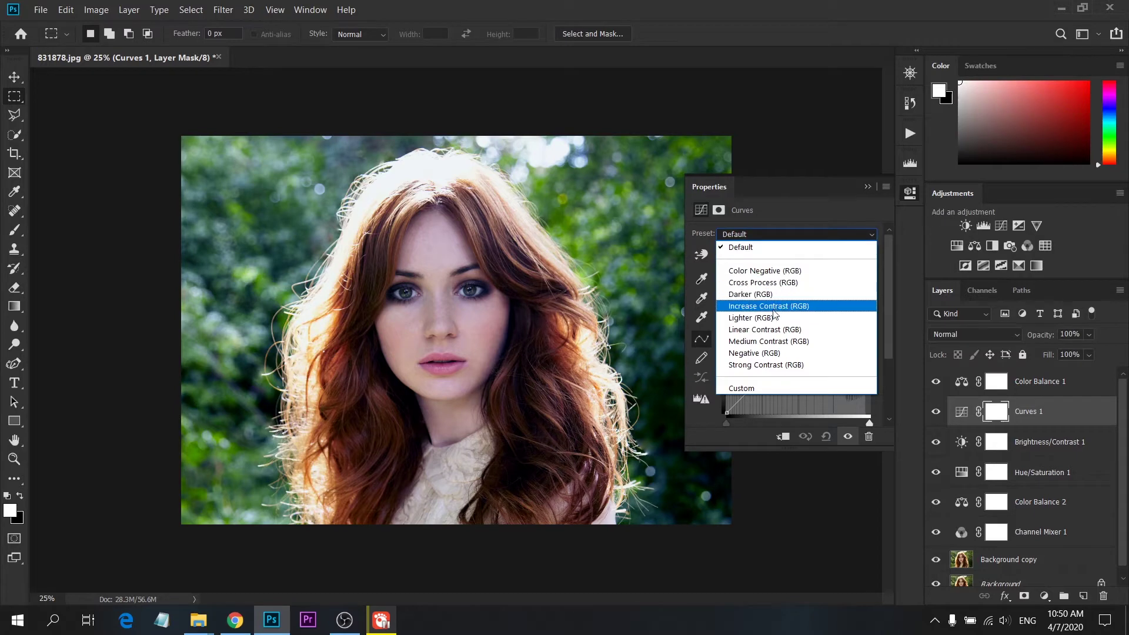
left_click(773, 317)
left_click(776, 254)
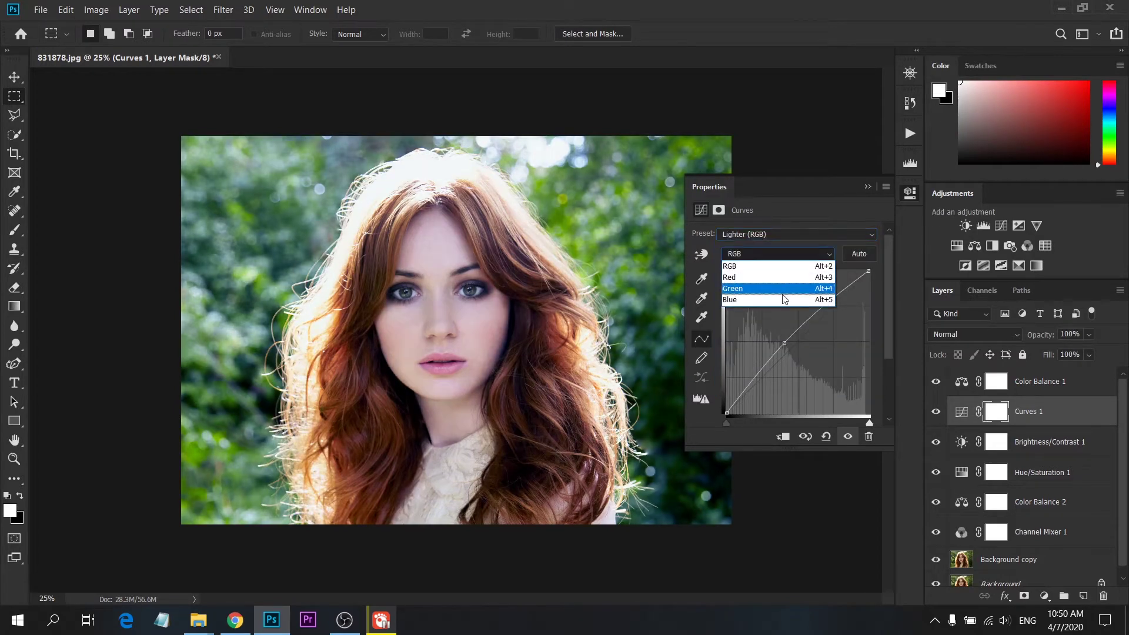
left_click(778, 289)
left_click_drag(805, 334, 800, 344)
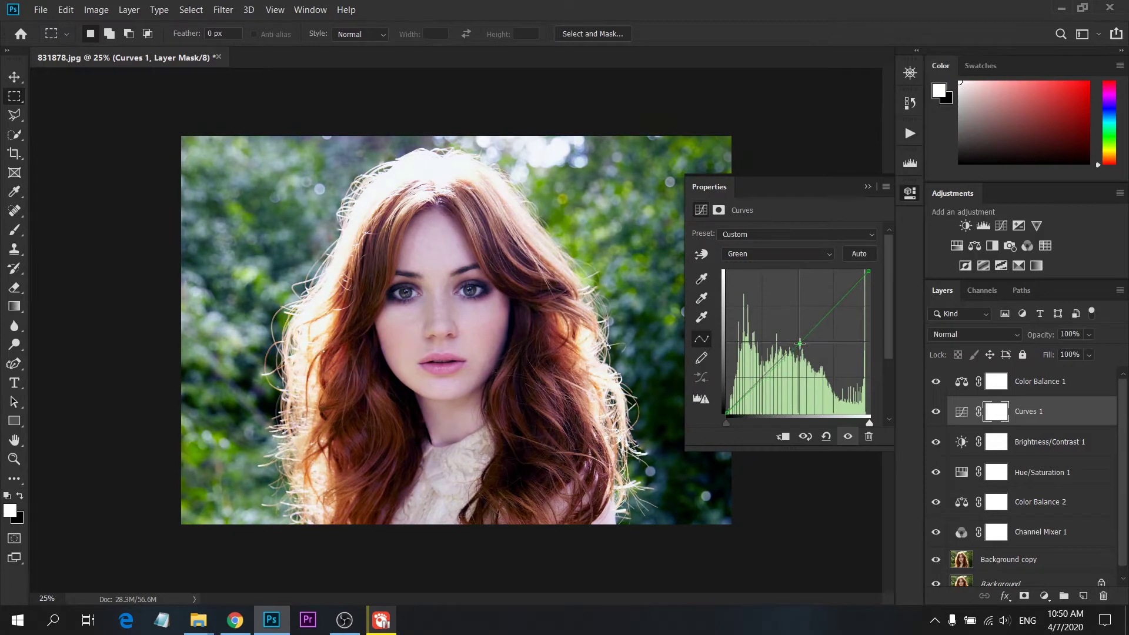
mouse_move(799, 343)
left_mouse_down()
mouse_move(786, 331)
mouse_move(788, 347)
left_mouse_up()
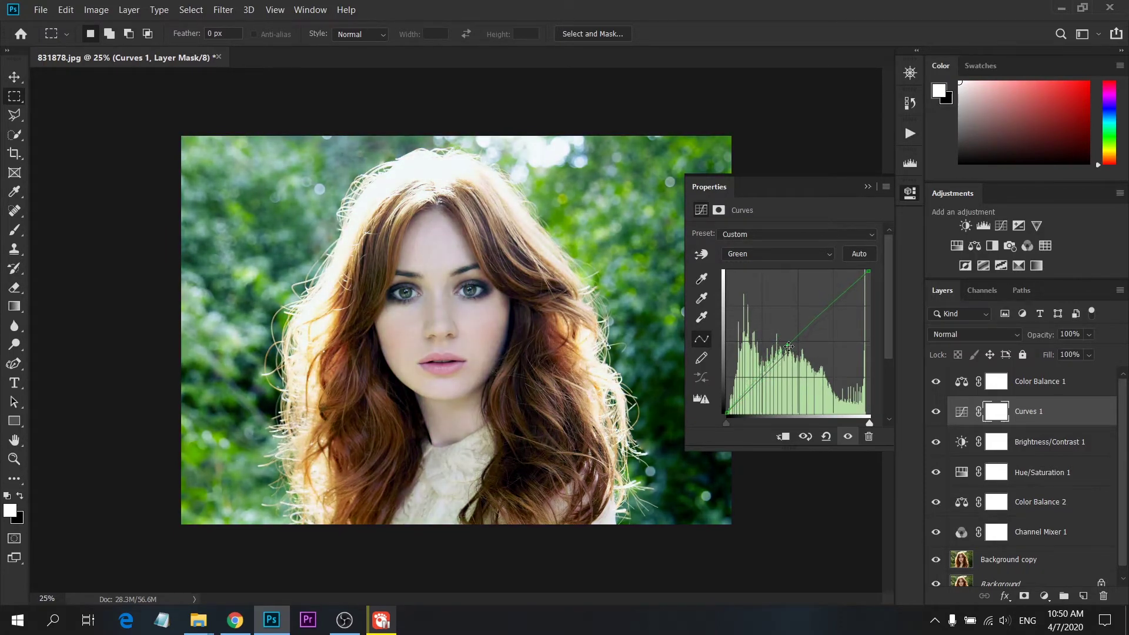
left_click(785, 256)
left_click(771, 290)
Add a point on the Red curve and lift the Blue curve to cool the image.
left_click(782, 254)
left_click(767, 277)
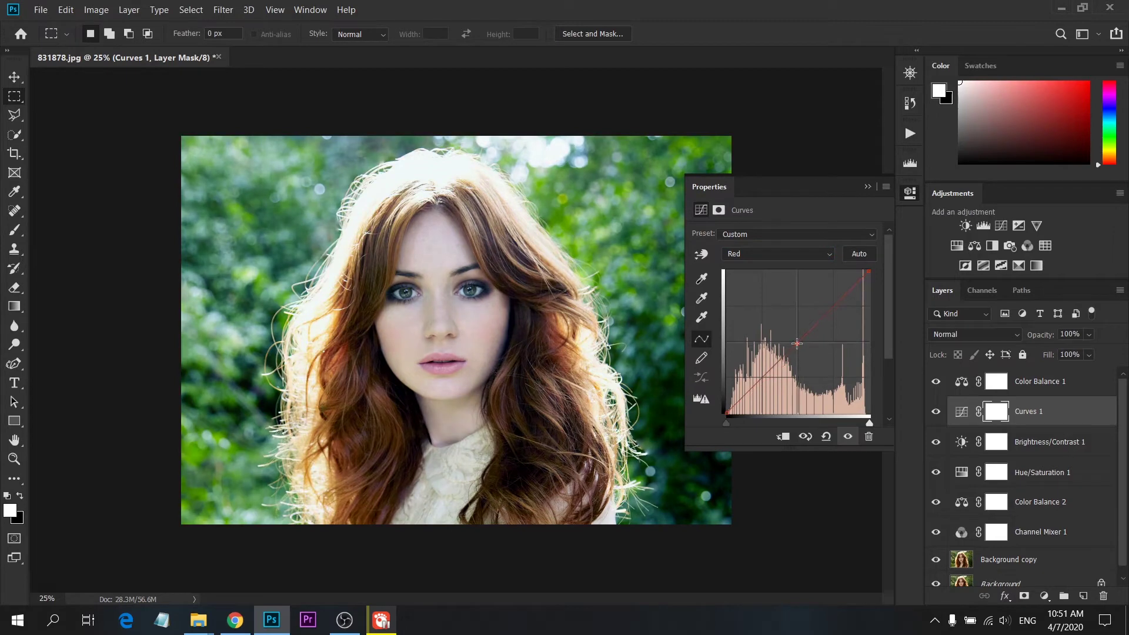
left_click(800, 347)
left_click(766, 257)
left_click(768, 303)
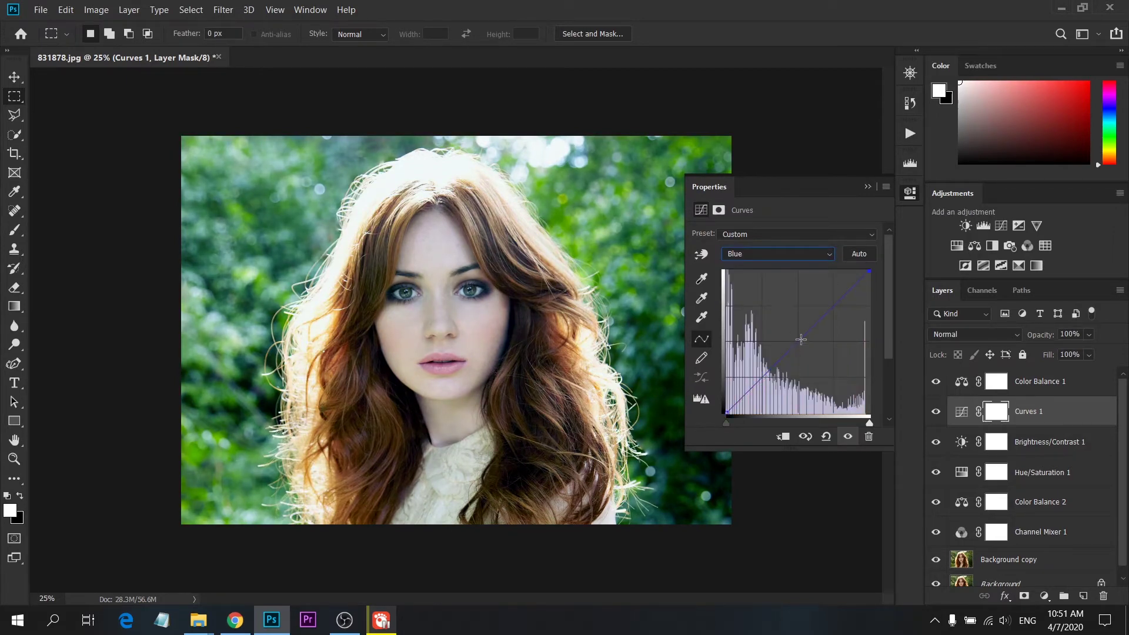
left_click_drag(799, 339, 792, 336)
Add an Exposure layer with exposure -0.56, offset -0.0083 and gamma 1.13.
left_click(1018, 227)
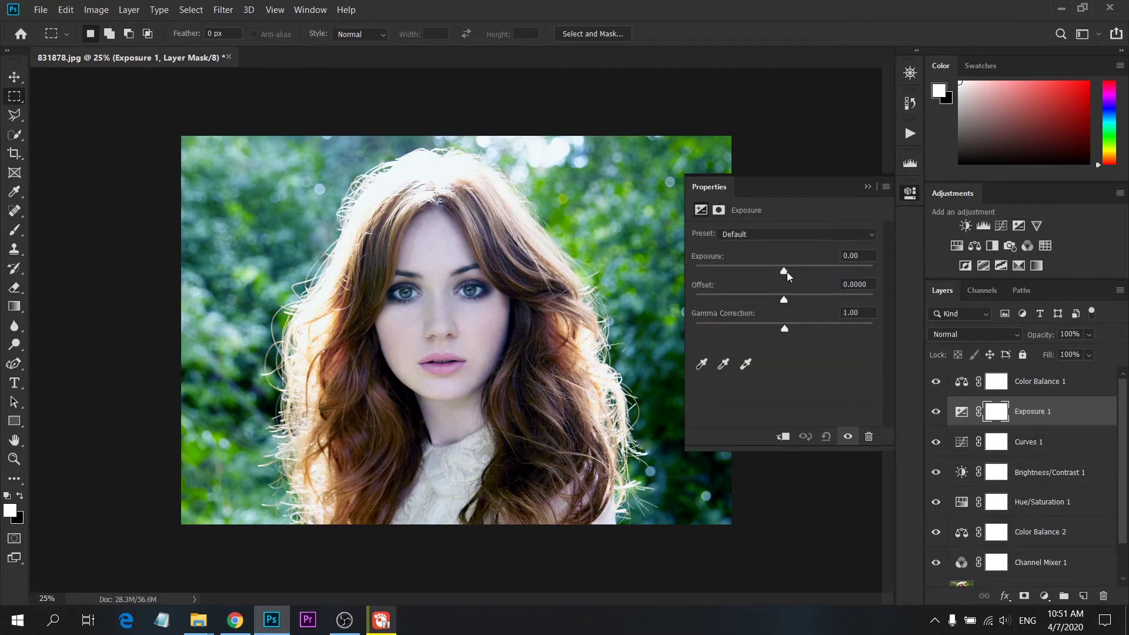
left_click_drag(784, 271, 778, 272)
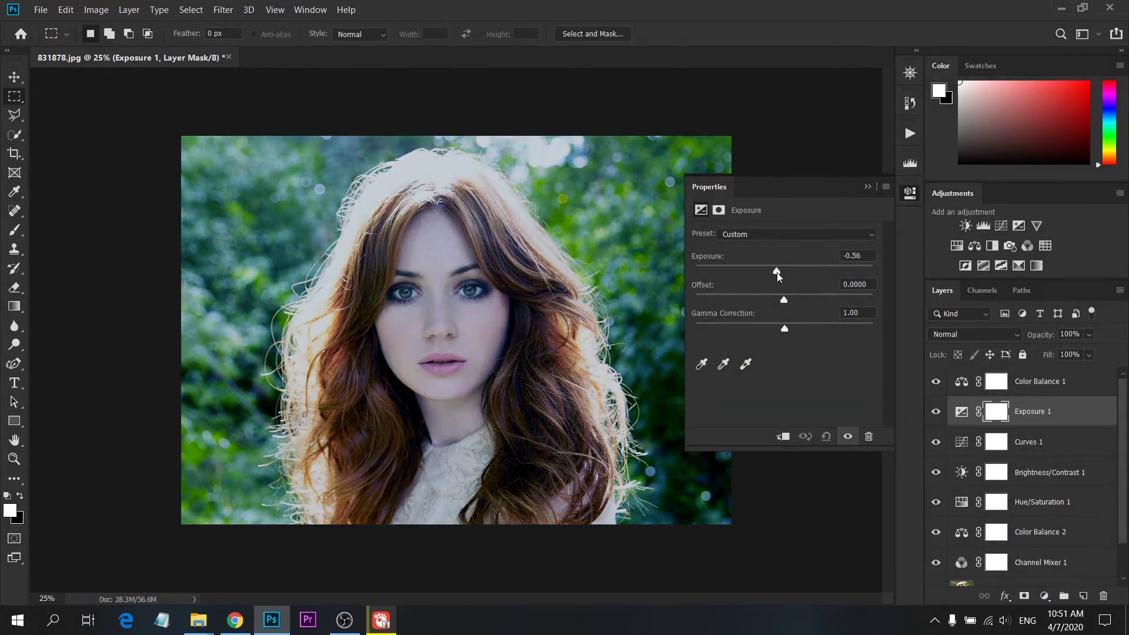
left_click_drag(784, 300, 783, 301)
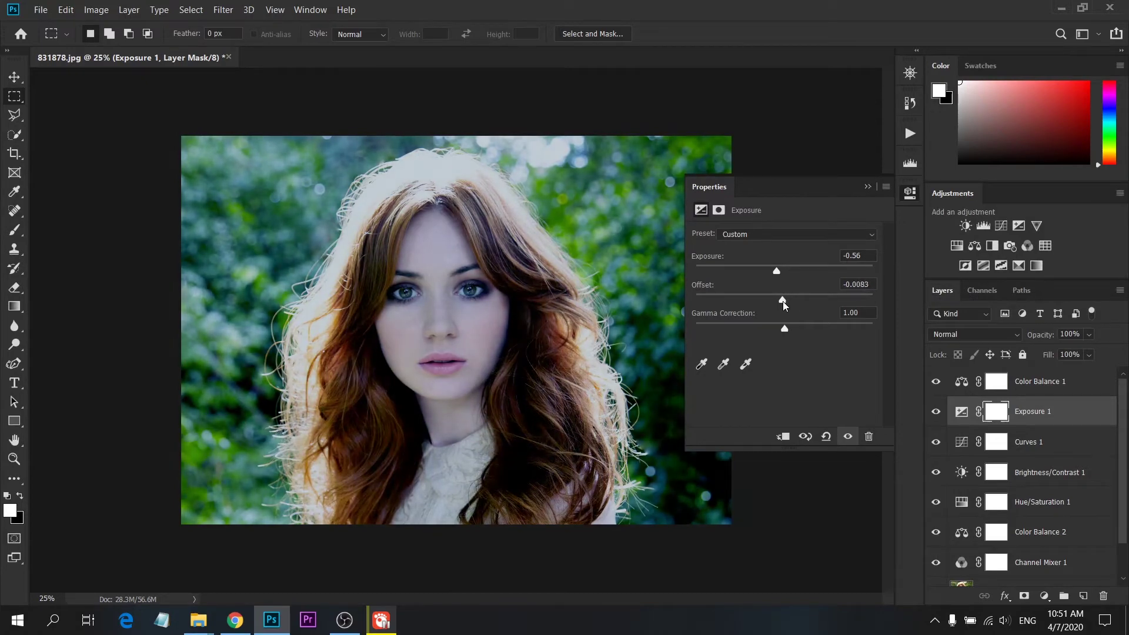
left_click_drag(784, 328, 779, 330)
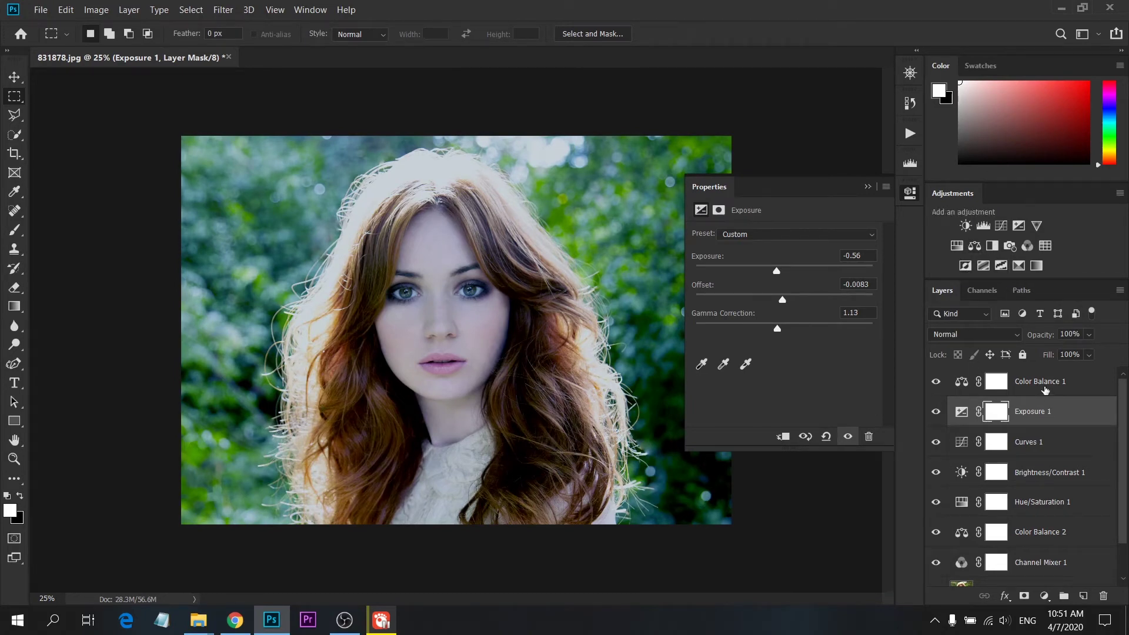
Select the Color Balance 1, Curves 1 and Brightness/Contrast 1 layers.
left_click(1049, 388, "ctrl")
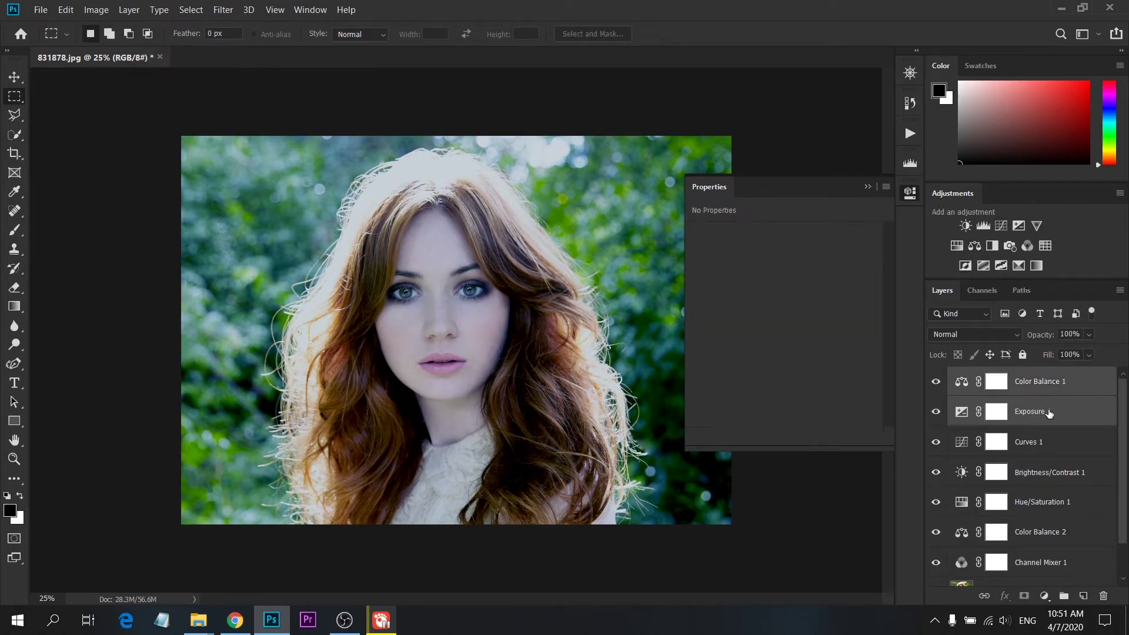
left_click(1049, 446, "ctrl")
left_click(1051, 477, "ctrl")
Add Hue/Saturation 1, Color Balance 2 and Channel Mixer 1 to the selection and group them as Group 1.
left_click(1048, 500, "ctrl")
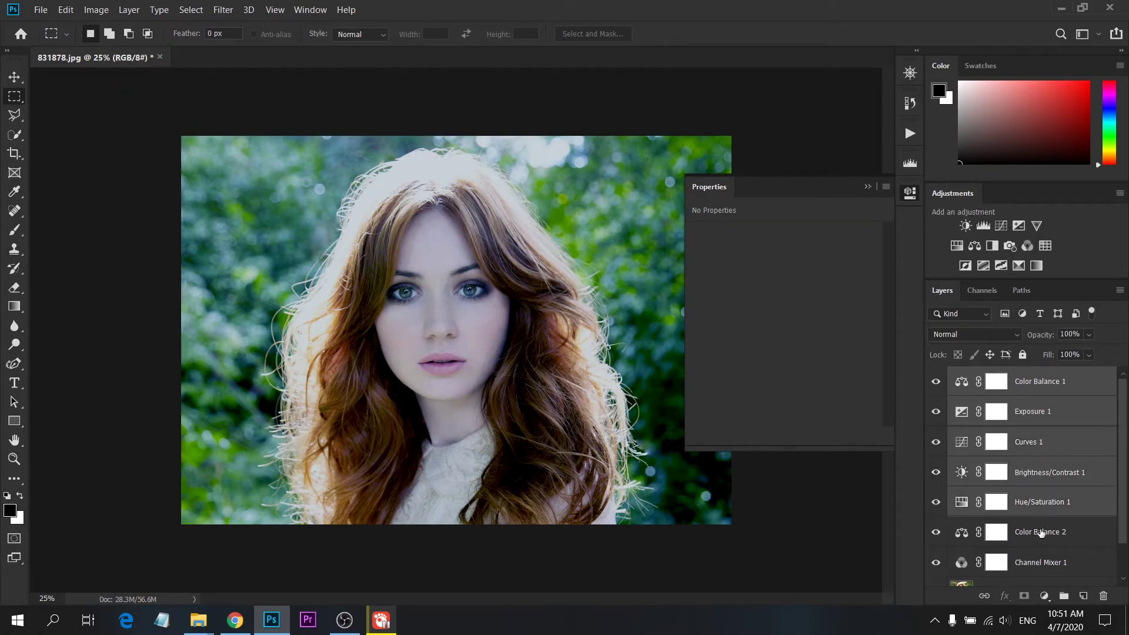
left_click(1038, 536, "ctrl")
left_click(1029, 561, "ctrl")
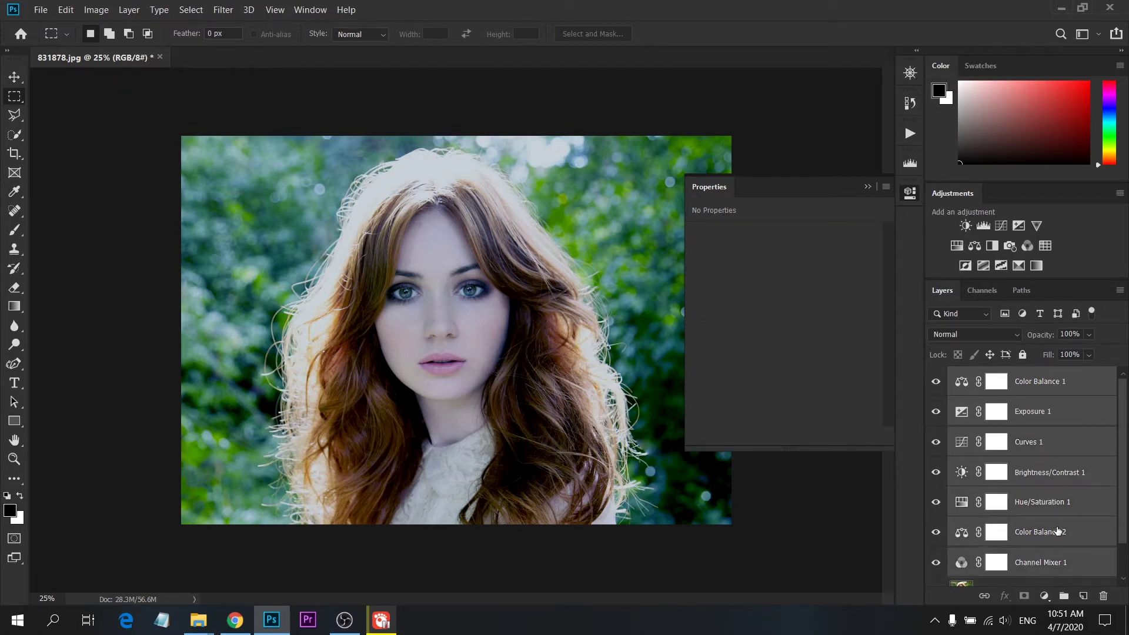
left_click(1064, 595)
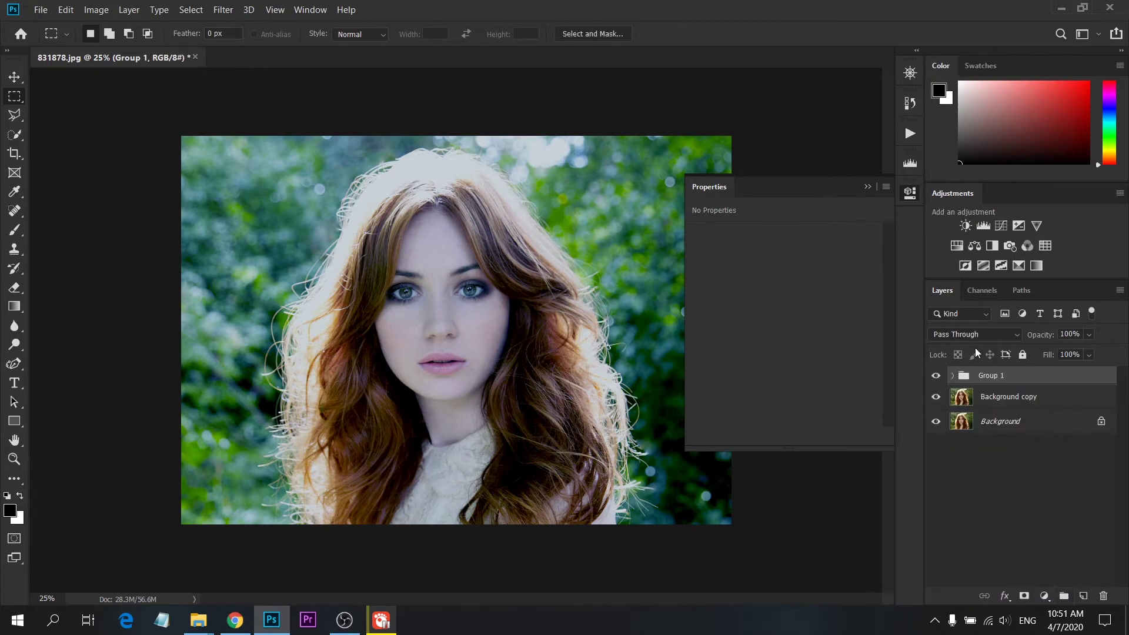
Toggle Group 1's visibility to compare the grade with the original, then select Background copy.
left_click(937, 377)
left_click(910, 193)
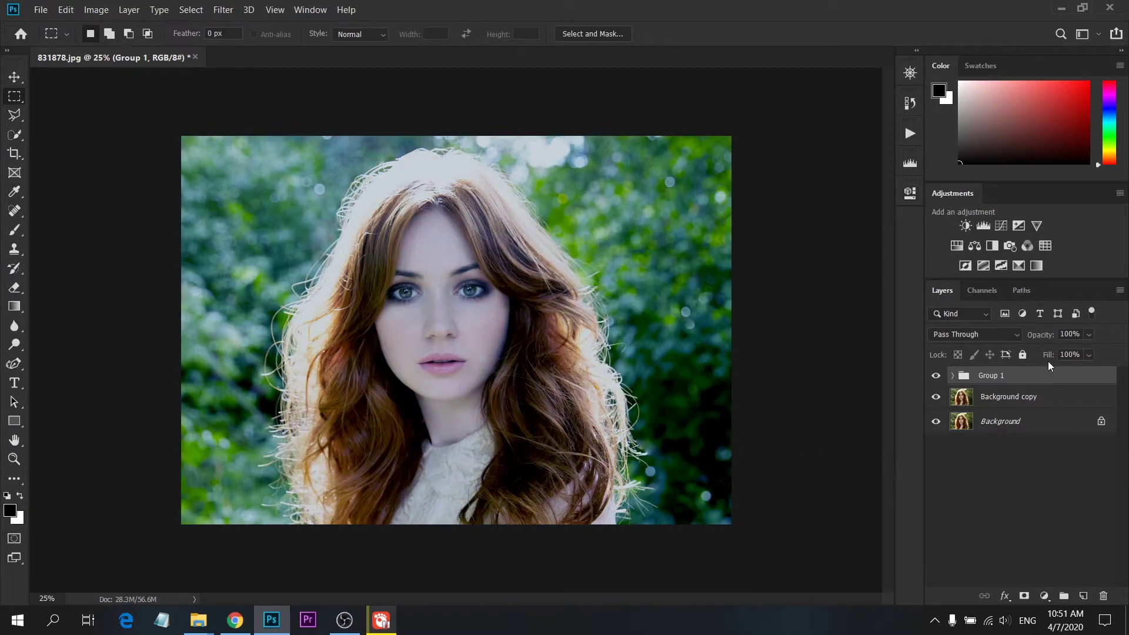
left_click(931, 377)
left_click(932, 377)
left_click(931, 377)
left_click(1020, 398)
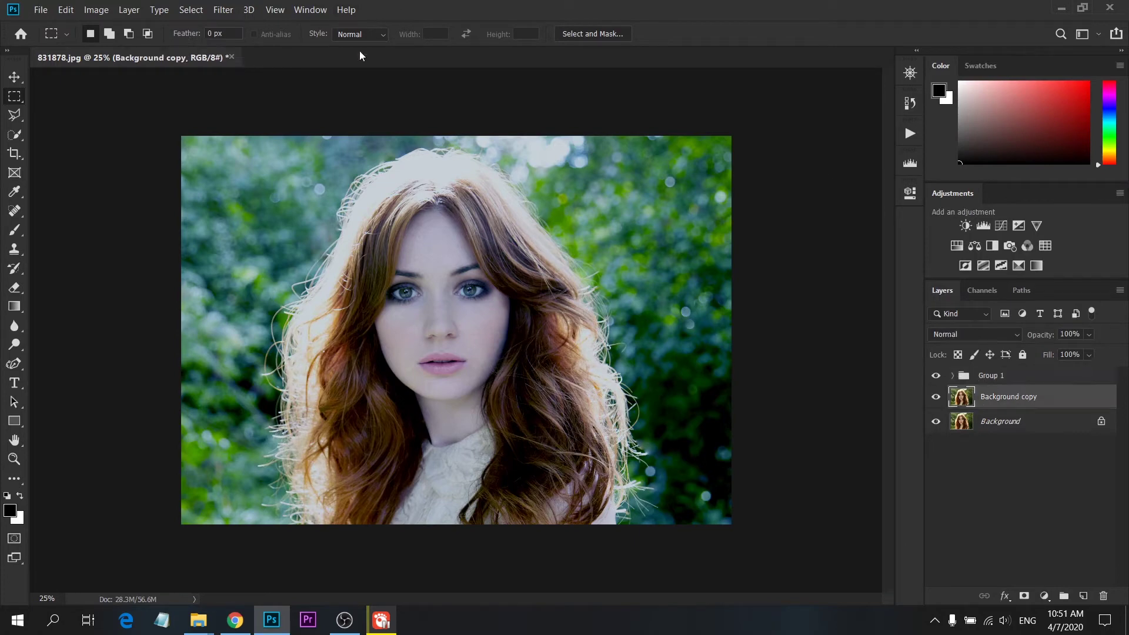
Run the Camera Raw Filter on Background copy: Temperature -8, darker blacks, reduced texture and clarity.
left_click(224, 10)
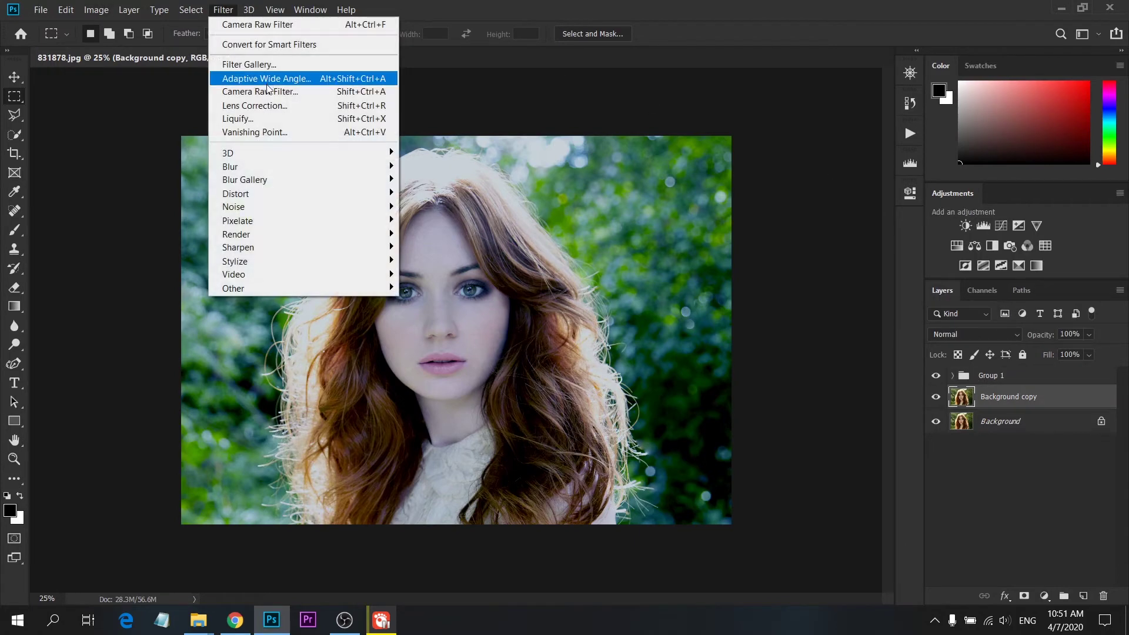
left_click(267, 92)
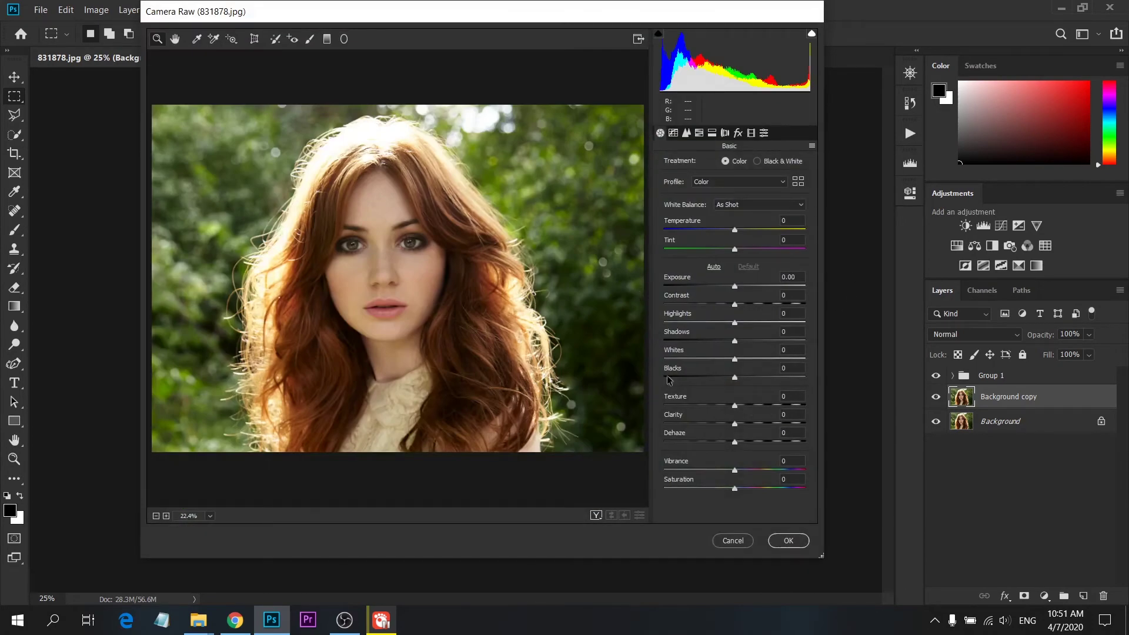
left_click_drag(735, 230, 729, 229)
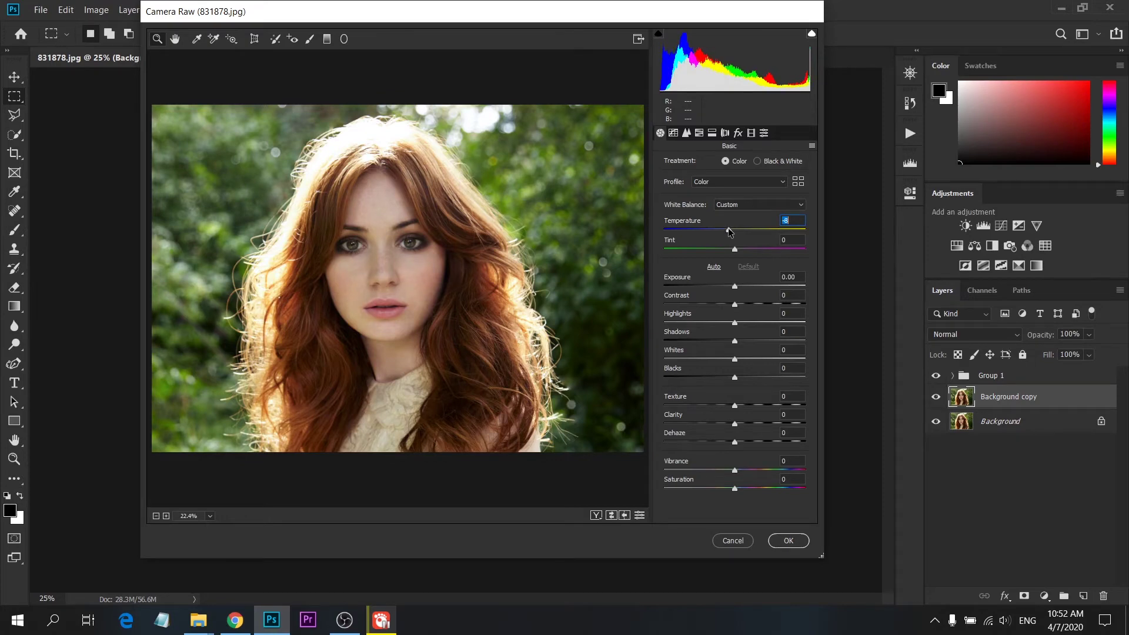
mouse_move(734, 377)
left_mouse_down()
mouse_move(714, 377)
mouse_move(746, 359)
mouse_move(720, 341)
mouse_move(725, 323)
left_mouse_up()
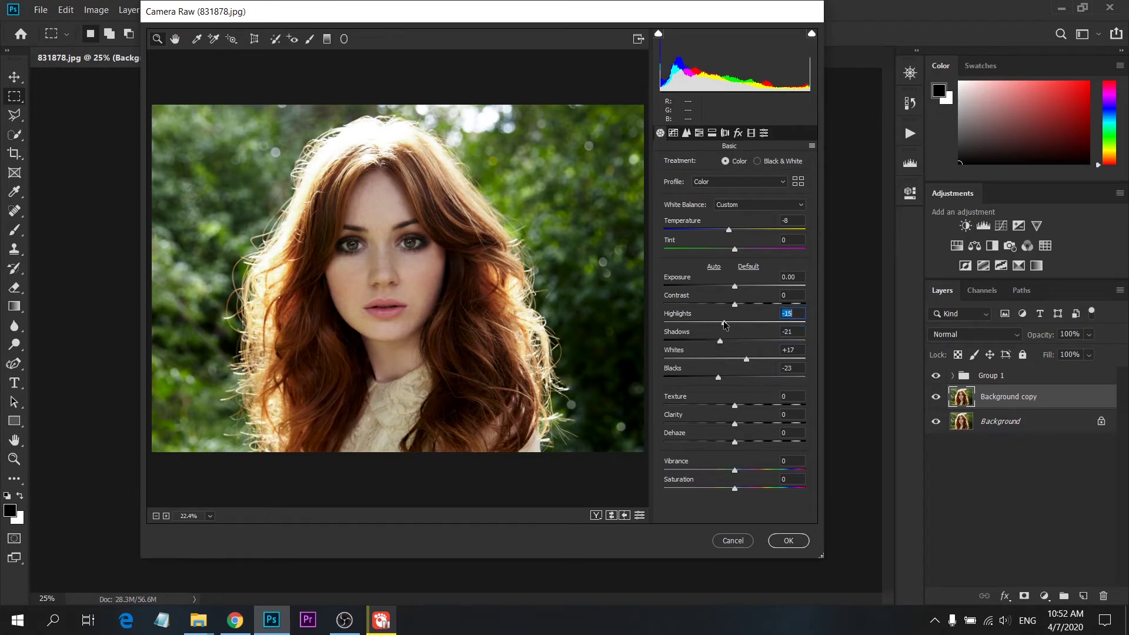
mouse_move(735, 406)
left_mouse_down()
mouse_move(711, 441)
mouse_move(756, 471)
left_mouse_up()
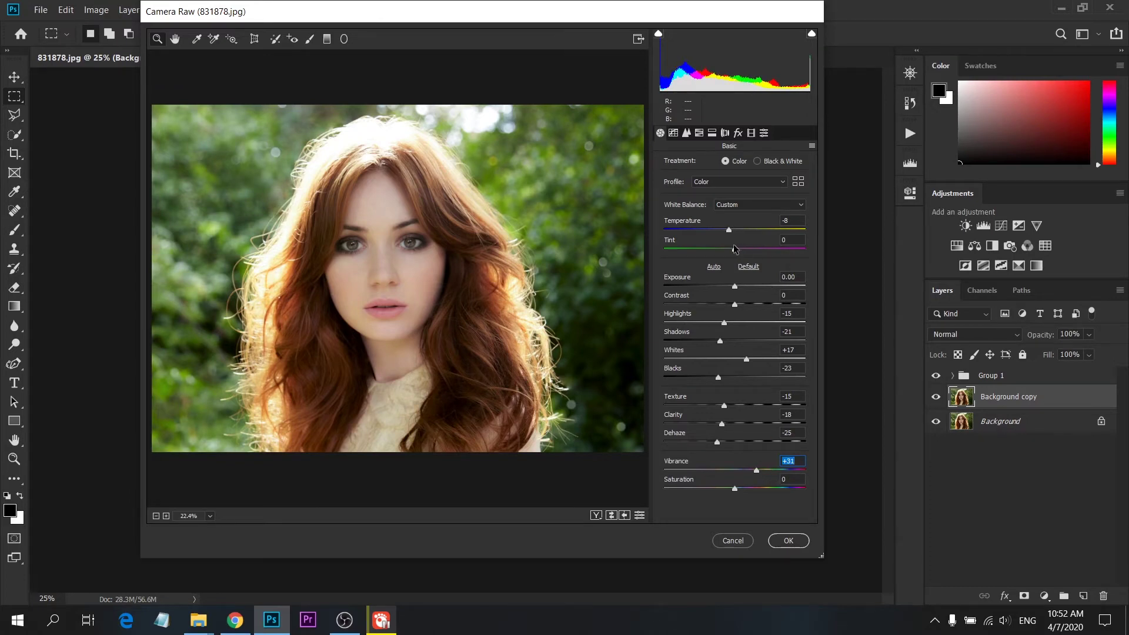
In HSL, lower red and boost blue saturation, and shift the aqua and purple hues.
left_click(699, 133)
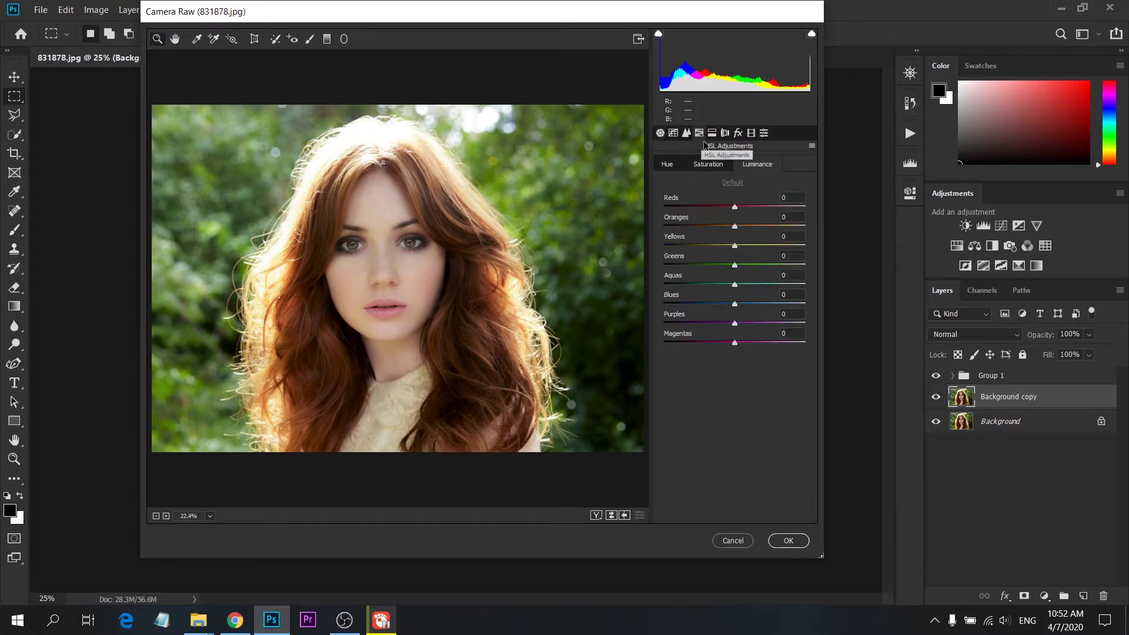
left_click(709, 164)
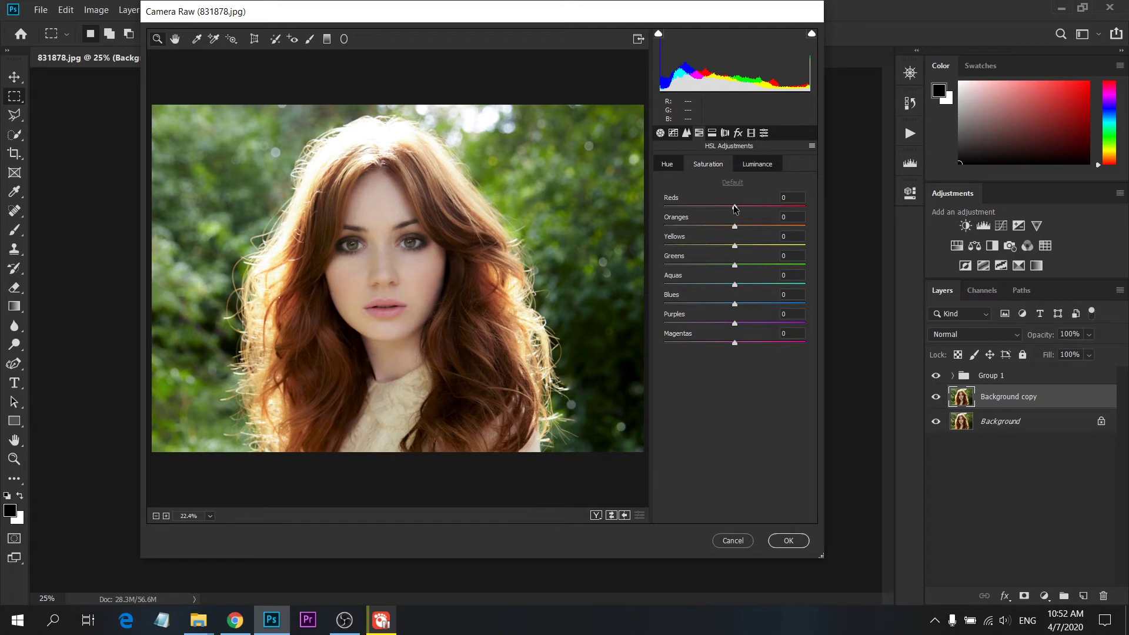
left_click_drag(734, 208, 723, 208)
left_click_drag(742, 305, 764, 311)
left_click(674, 164)
mouse_move(735, 286)
left_mouse_down()
mouse_move(745, 287)
mouse_move(726, 306)
left_mouse_up()
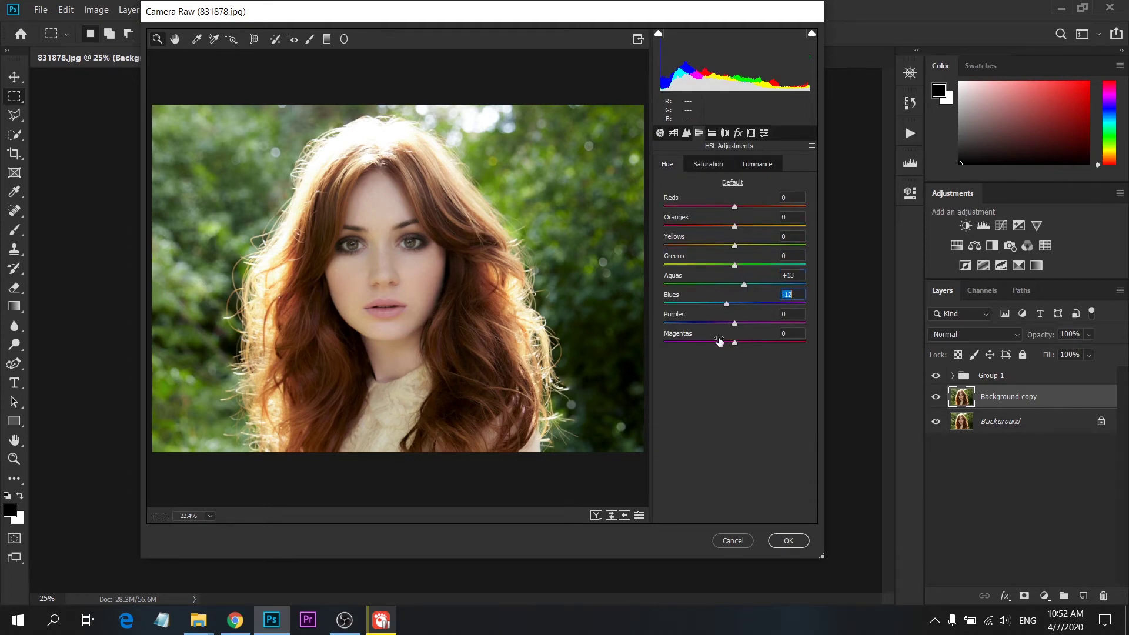
left_click(718, 323)
Boost aqua, magenta and purple saturation, and set luminance to Reds -18, Blues -23, Purples -21.
left_click(723, 167)
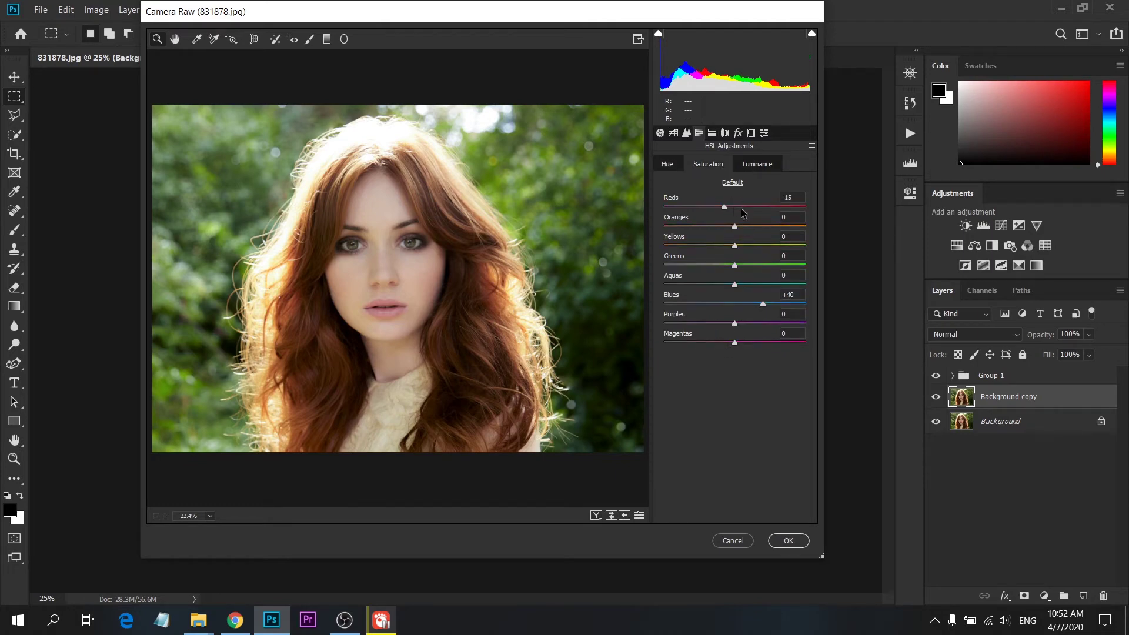
mouse_move(735, 208)
left_mouse_down()
mouse_move(752, 213)
mouse_move(729, 211)
mouse_move(727, 228)
left_mouse_up()
left_click(755, 285)
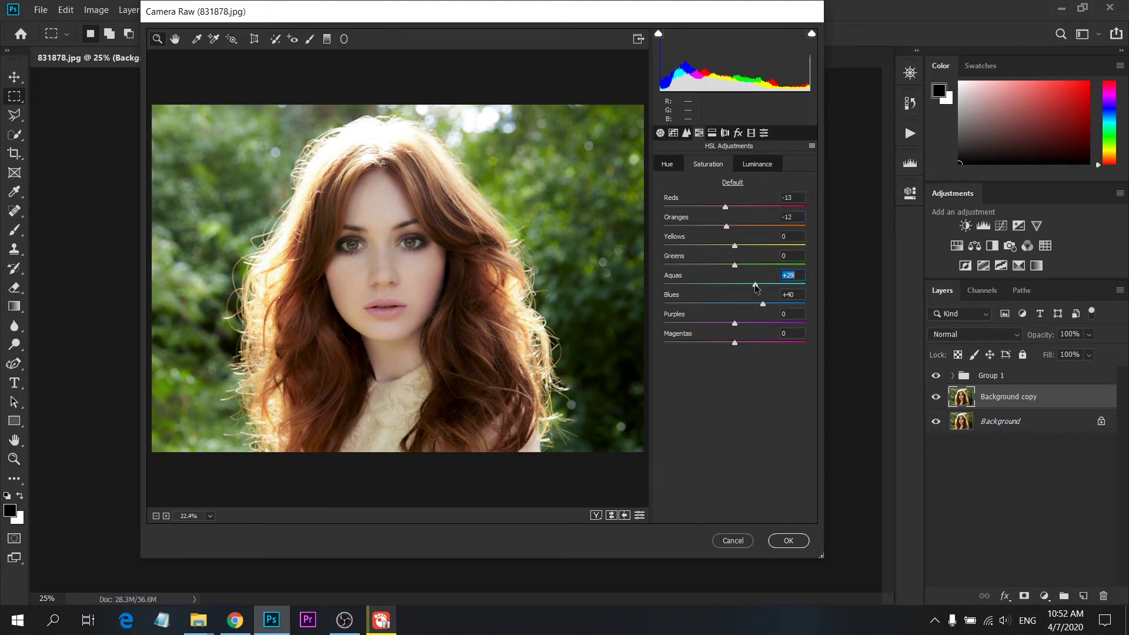
left_click(743, 343)
left_click(750, 324)
left_click(752, 164)
left_click_drag(734, 210, 722, 209)
left_click(718, 304)
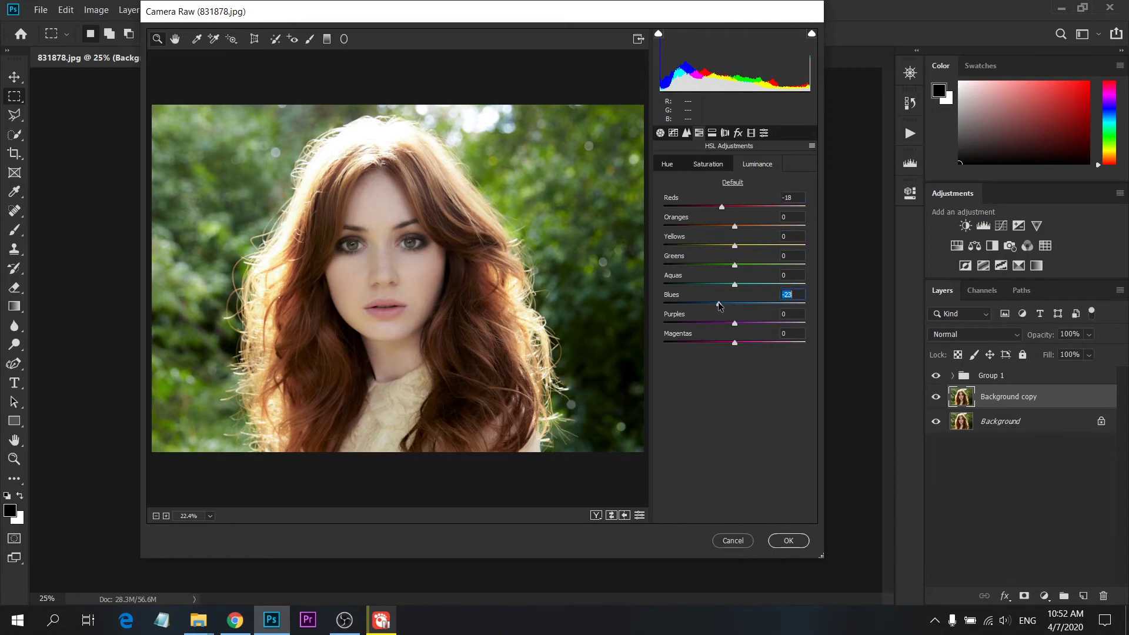
left_click(719, 323)
Cool Temperature to -30 in Basic and apply the Camera Raw grade.
left_click(660, 133)
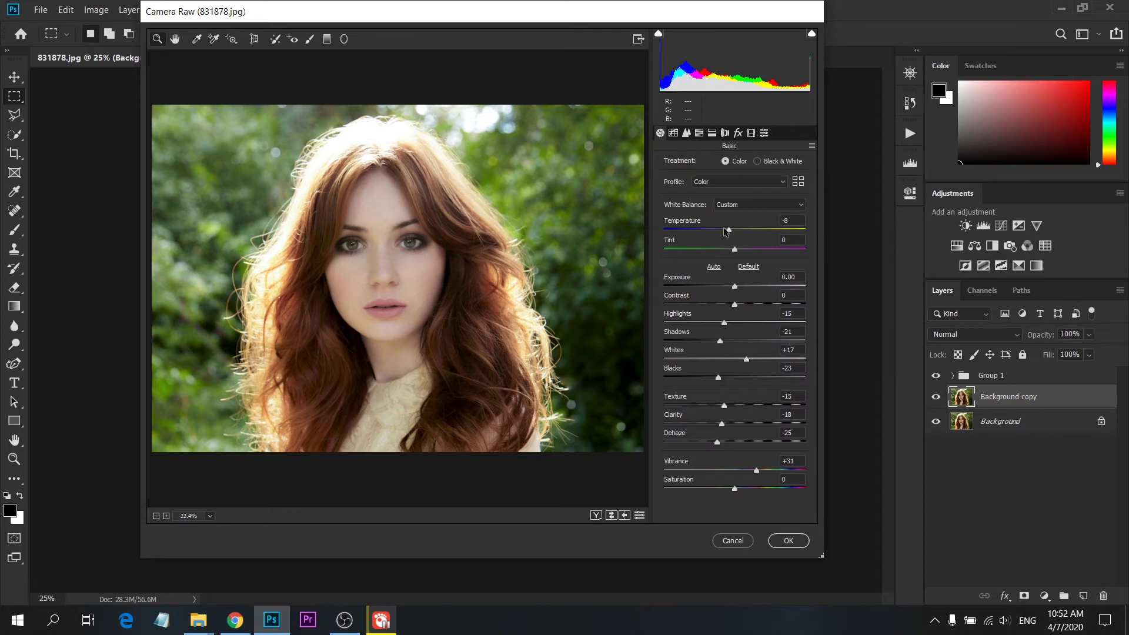
left_click_drag(727, 230, 720, 230)
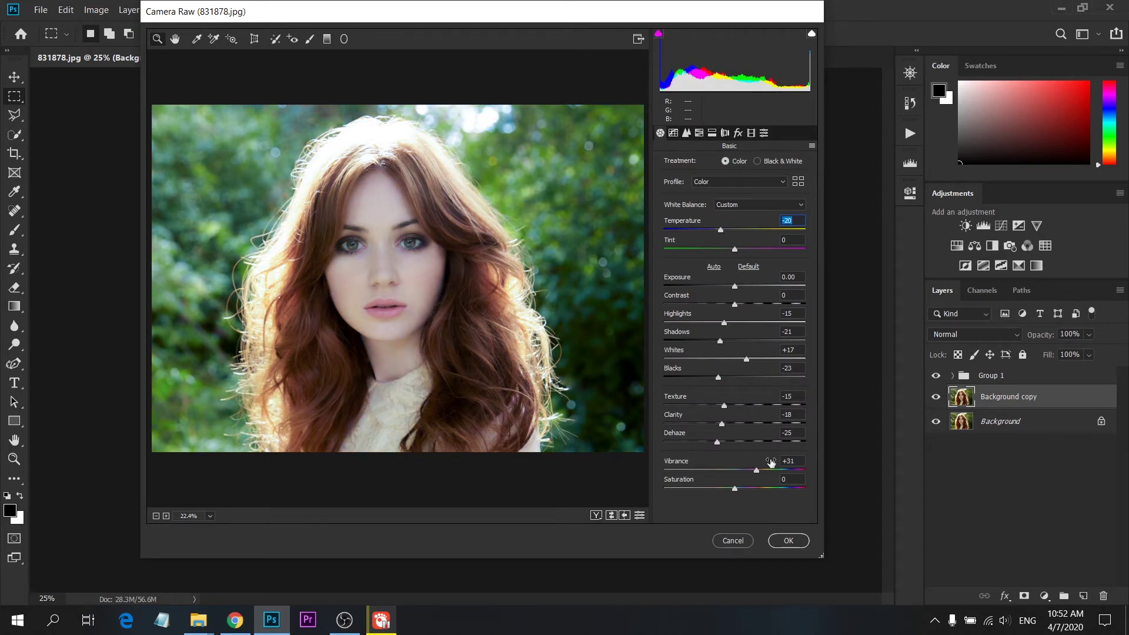
left_click(789, 541)
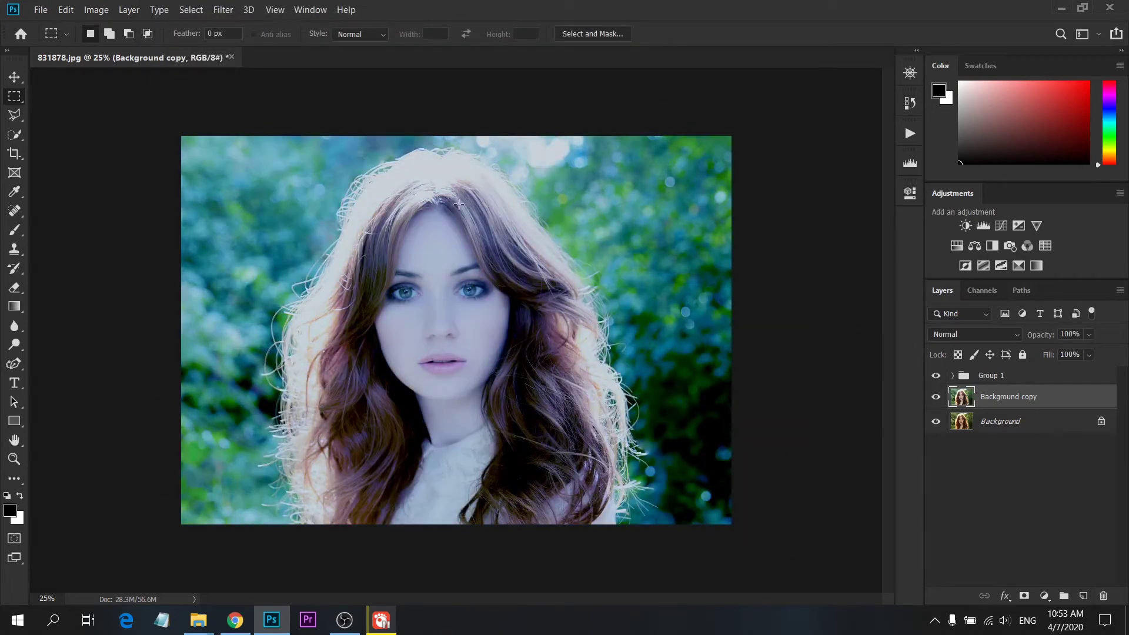
Add a linear Gradient Fill layer above Group 1, angled about -43° to darken from the top-left.
left_click(995, 377)
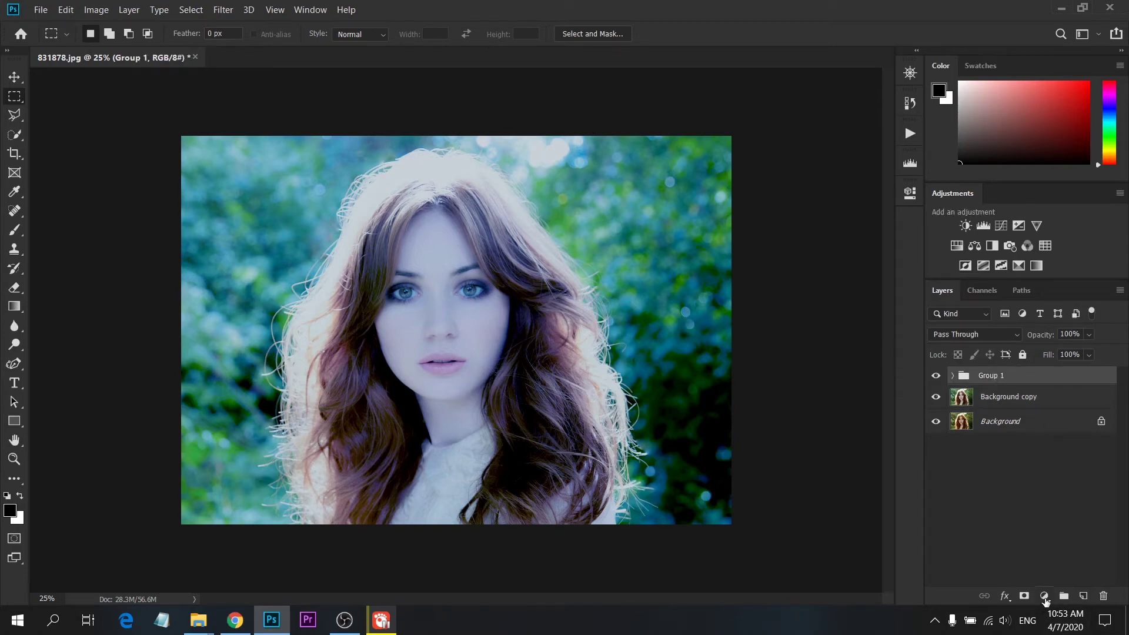
left_click(1044, 596)
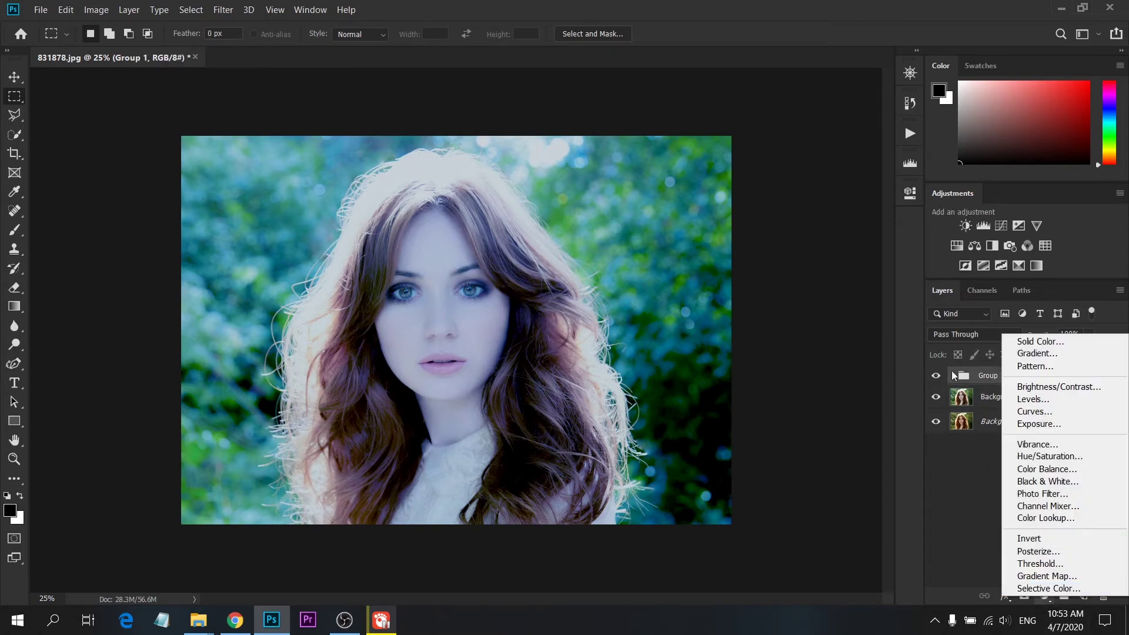
left_click(1025, 353)
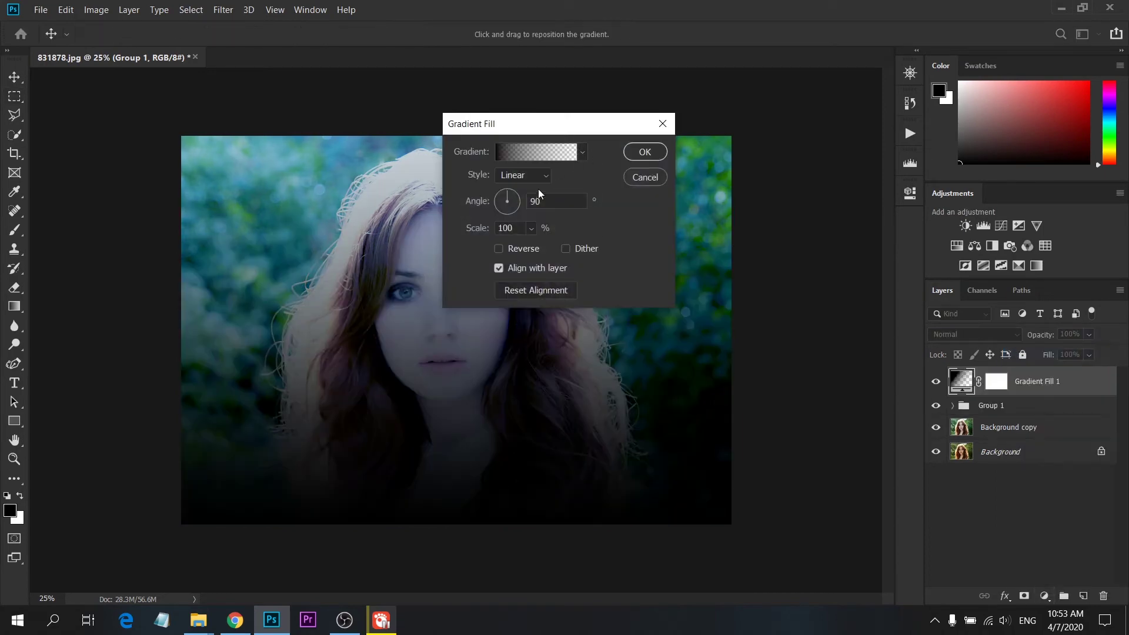
left_click_drag(517, 202, 518, 213)
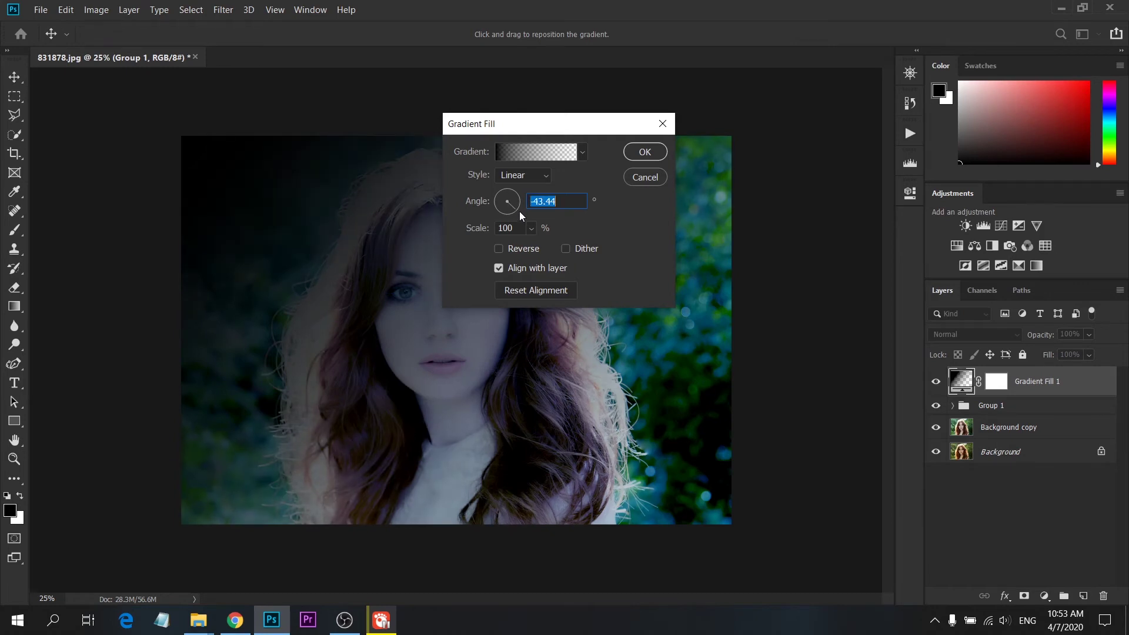
left_click(639, 153)
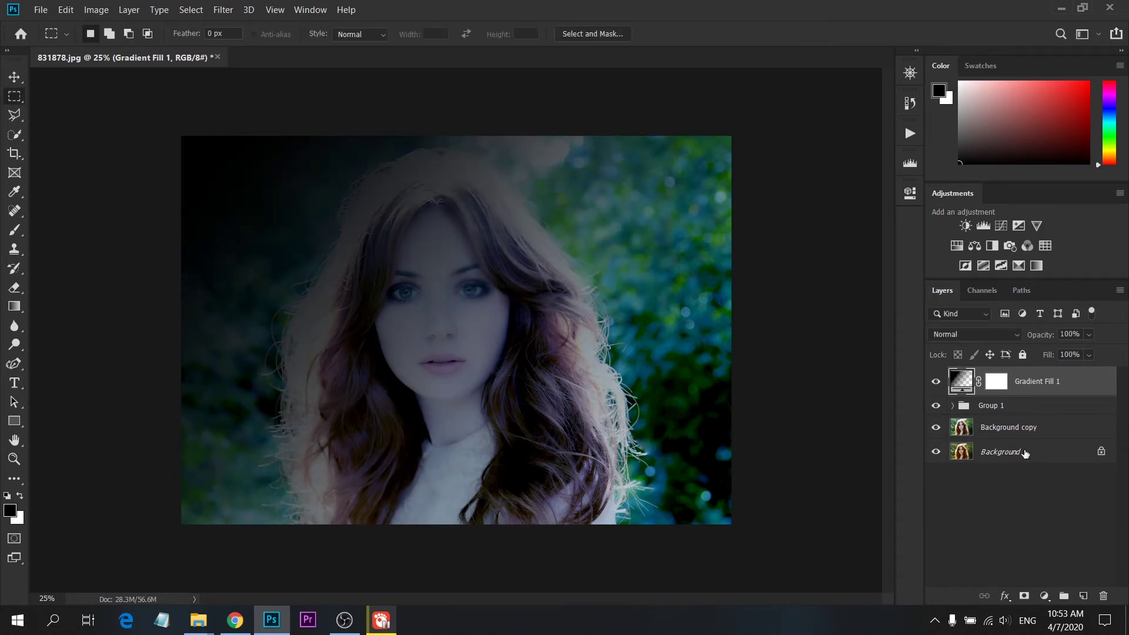
Draw a gradient on the Gradient Fill 1 mask so the darkening fades toward the top-left.
left_click(21, 305)
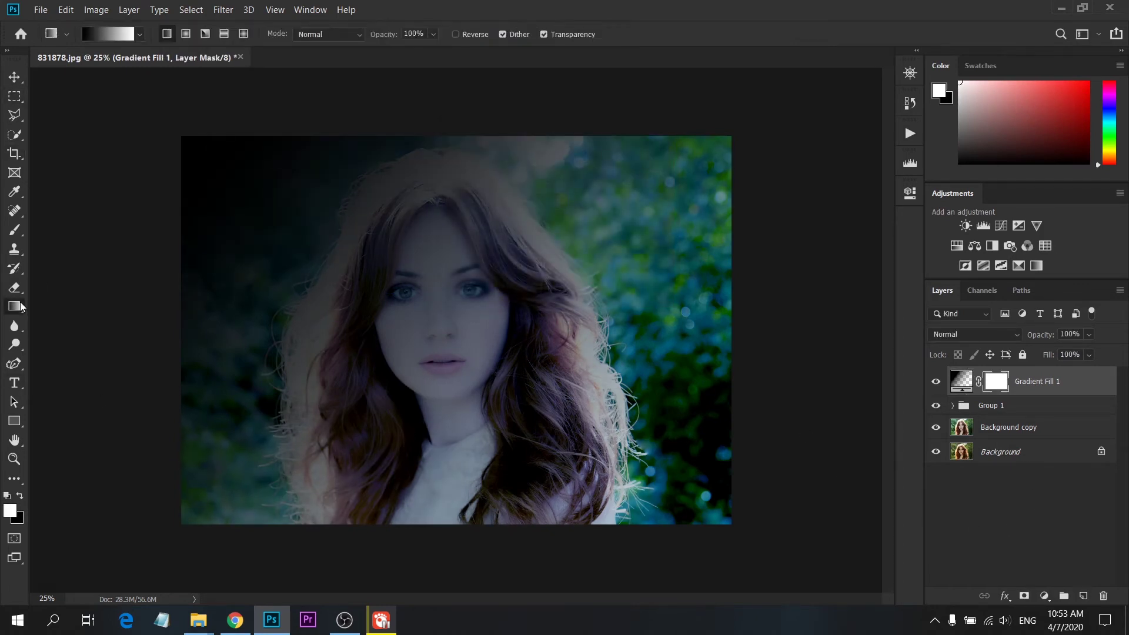
left_click_drag(632, 447, 188, 60)
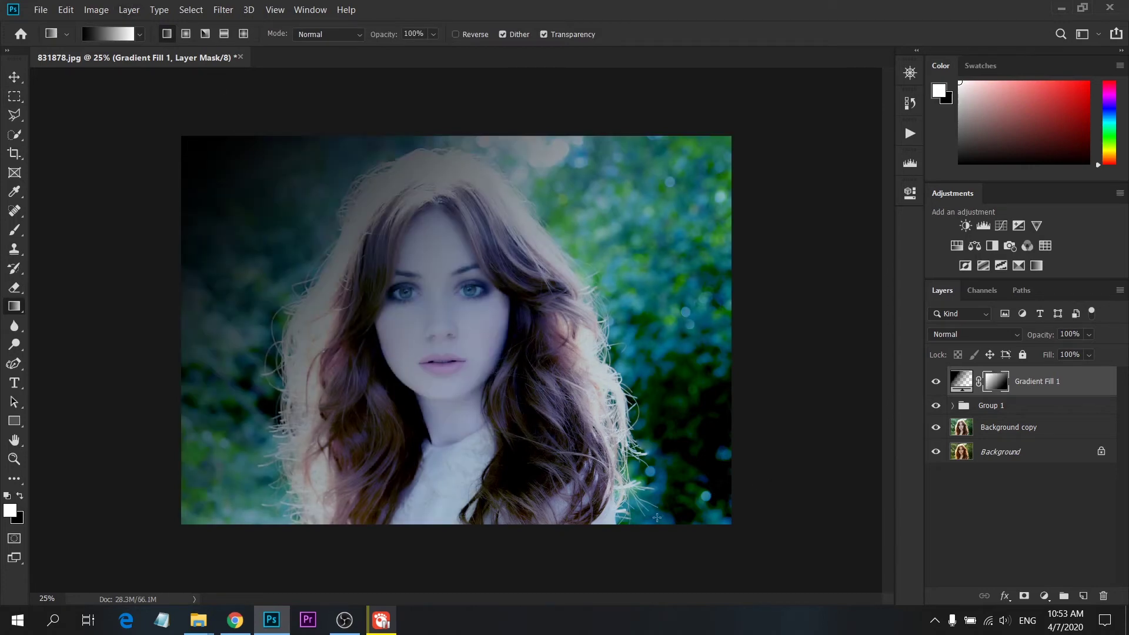
left_click_drag(722, 530, 258, 145)
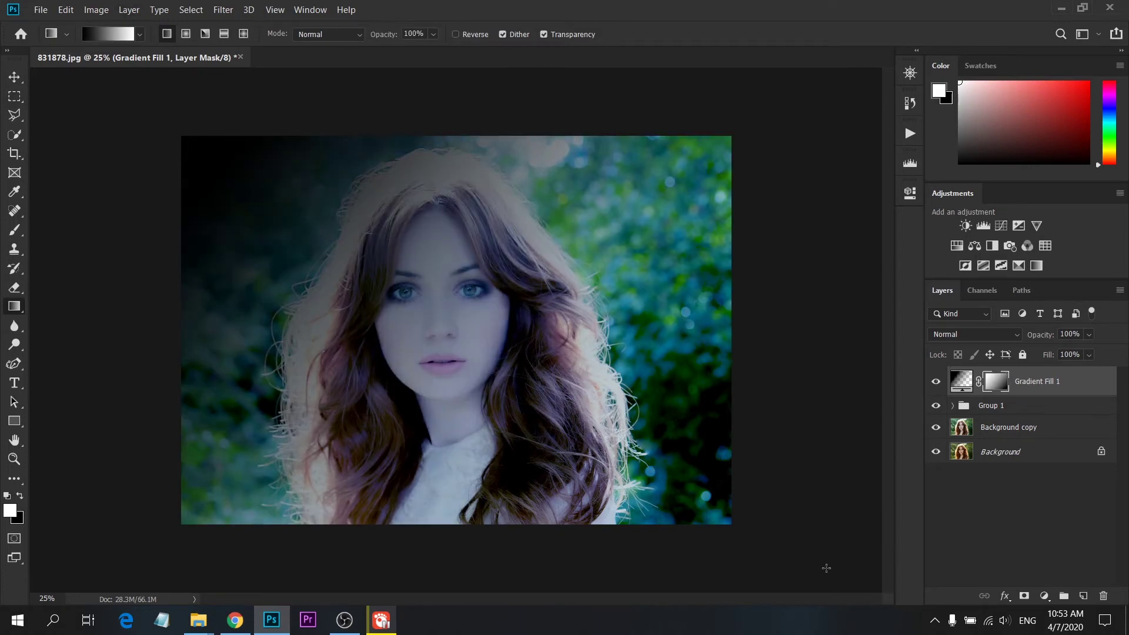
left_click_drag(776, 559, 53, 67)
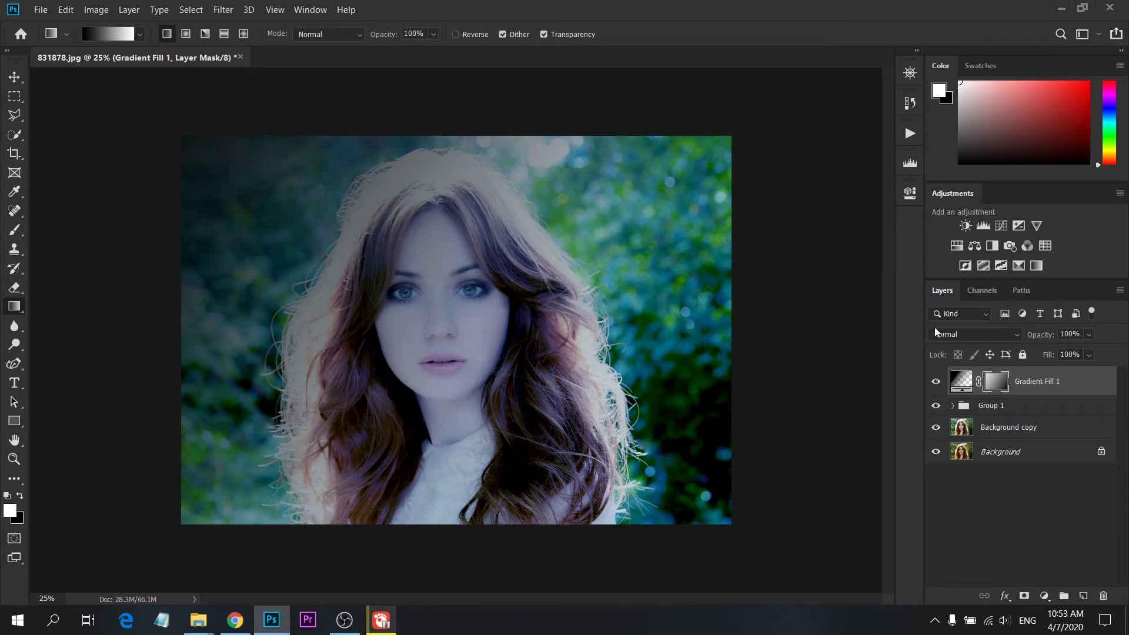
Set Gradient Fill 1 to 50% opacity and add a Color Balance layer above Group 1.
left_click(1005, 405)
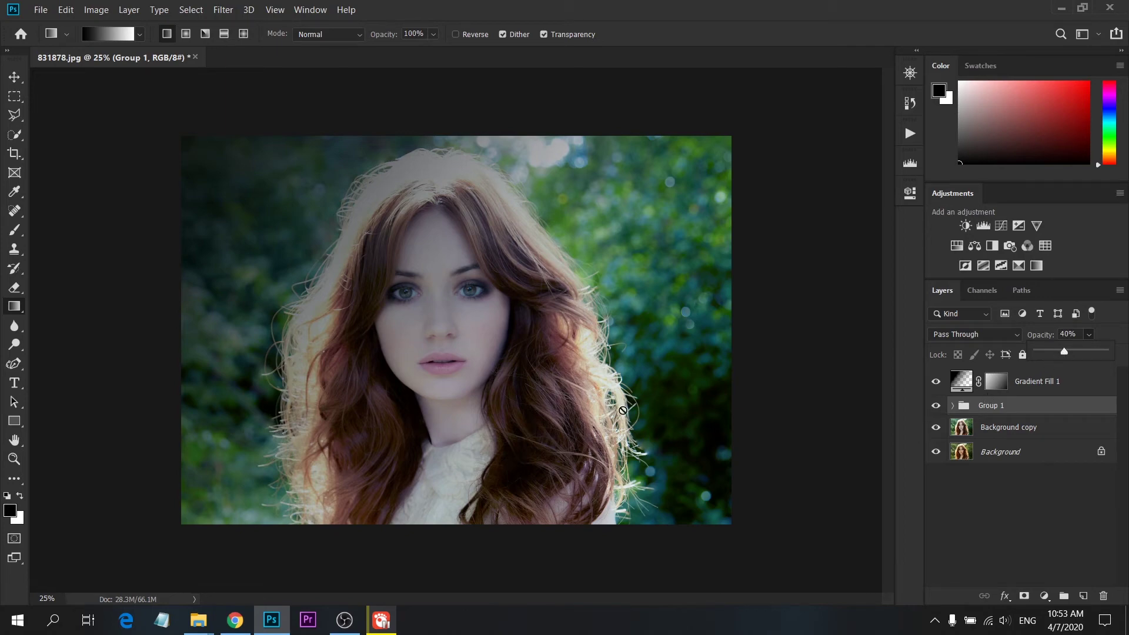
left_click(1050, 387)
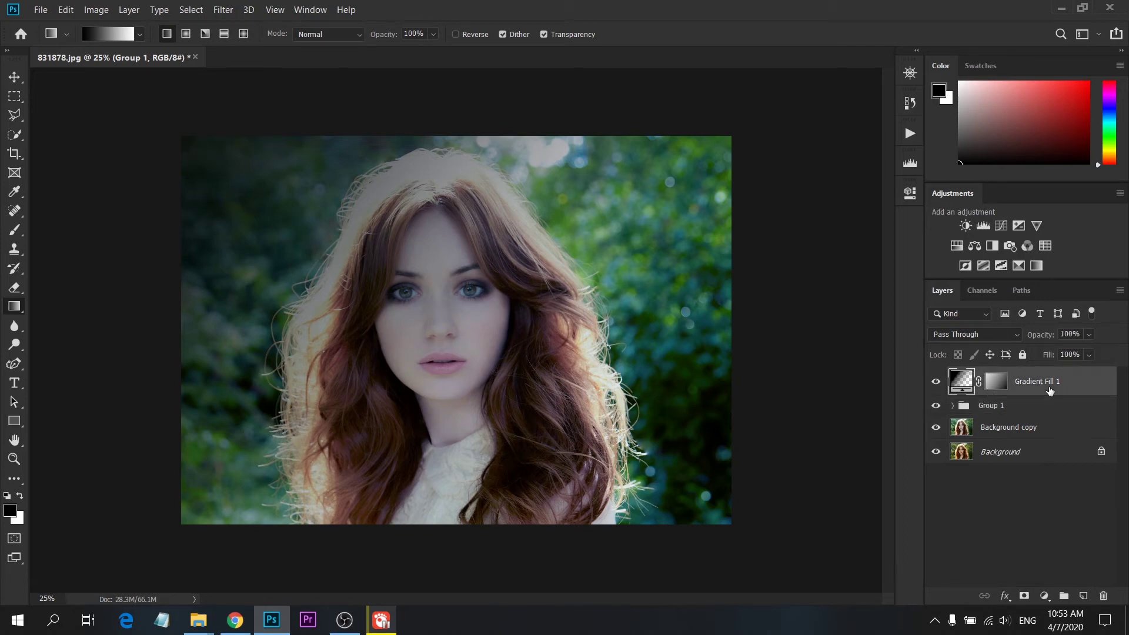
left_click(1087, 338)
left_click(1070, 352)
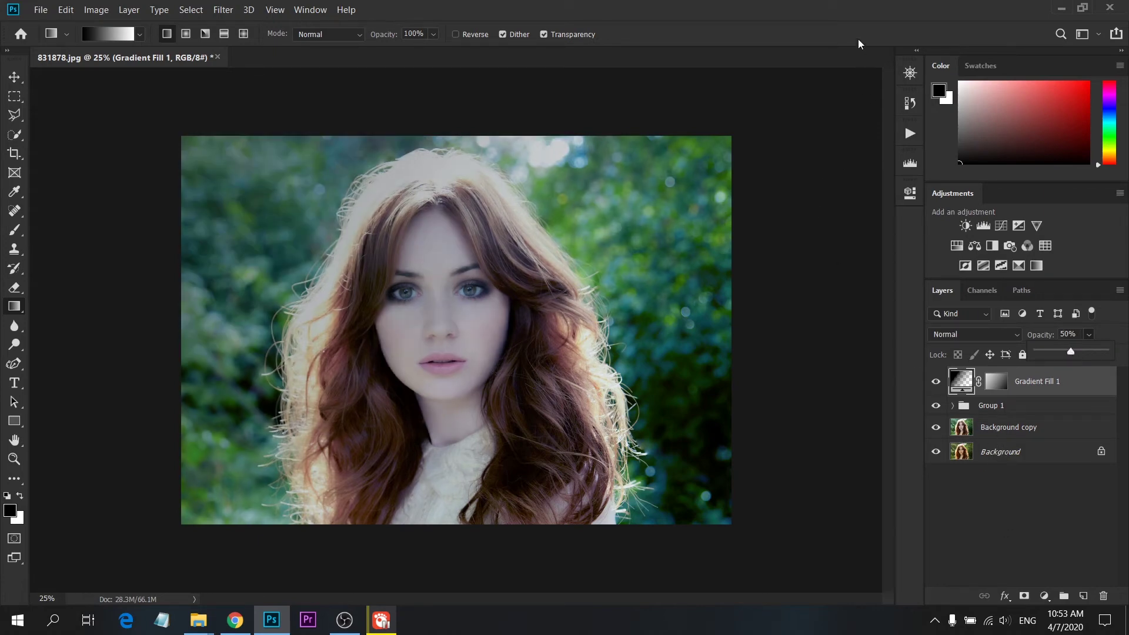
left_click(903, 27)
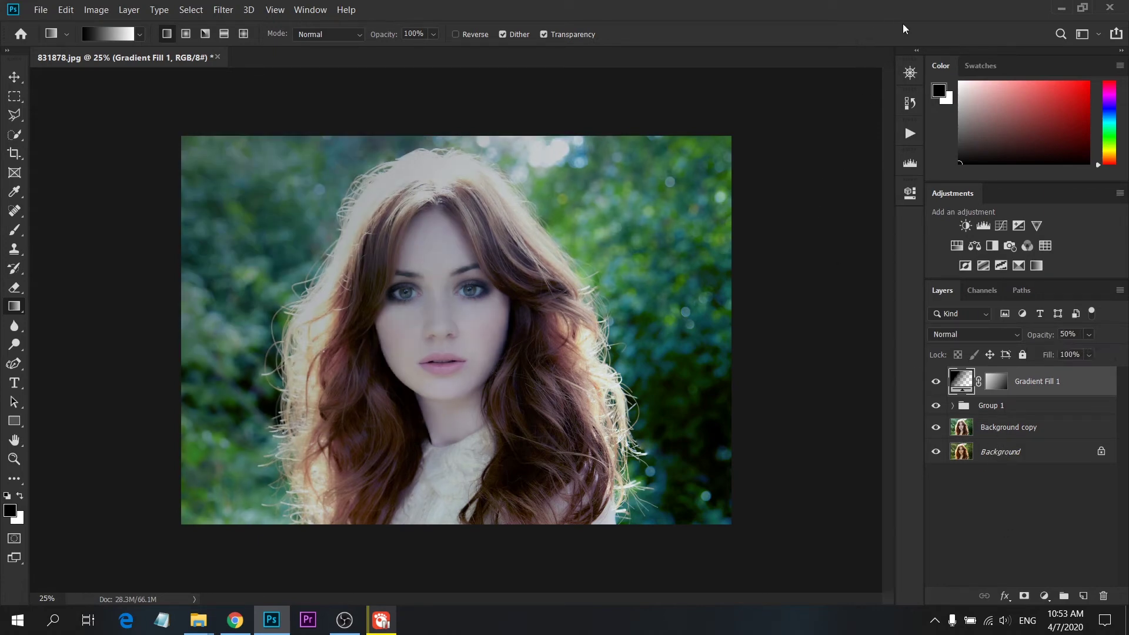
left_click(1026, 407)
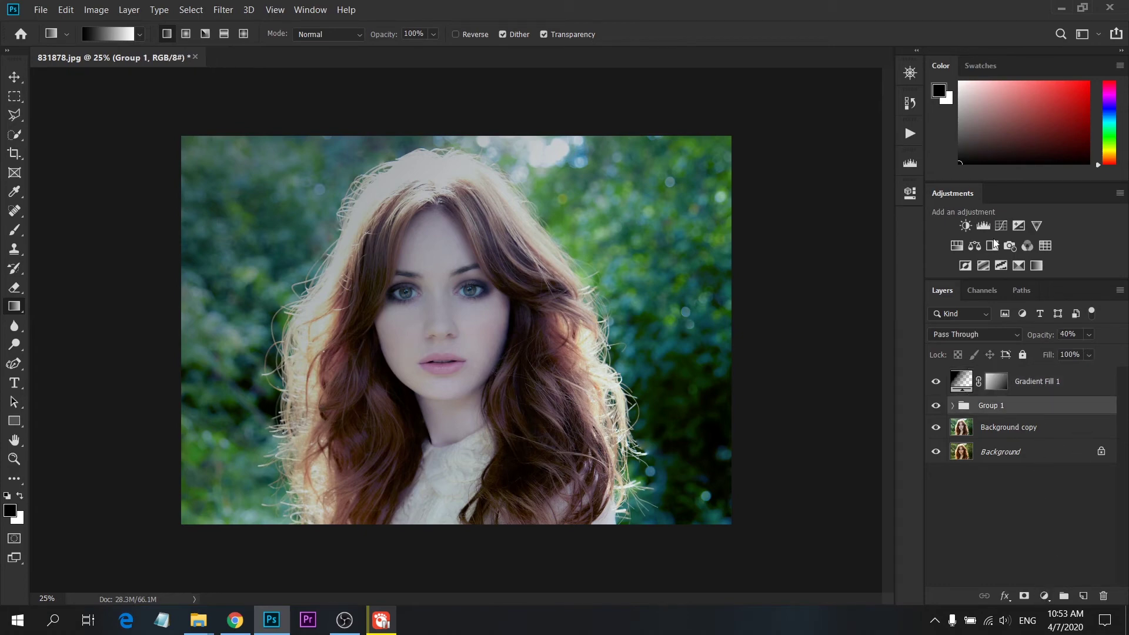
left_click(973, 247)
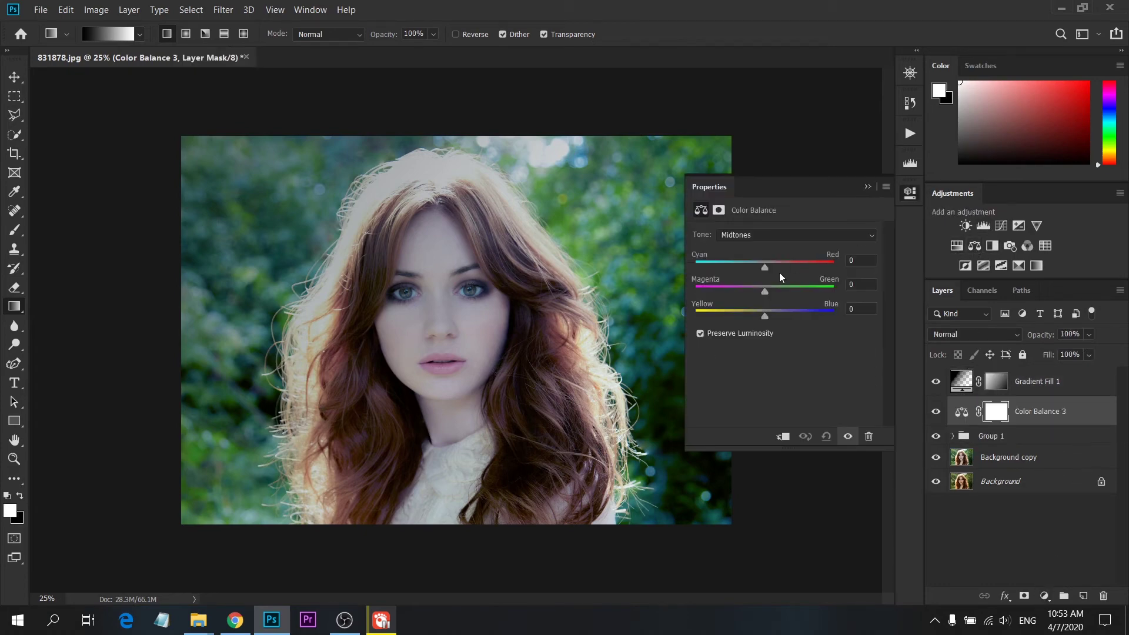
Set Color Balance 3 midtones to +5 red, -6 magenta, +10 blue, and add Curves 2.
left_click_drag(763, 268, 767, 269)
left_click_drag(764, 291, 772, 317)
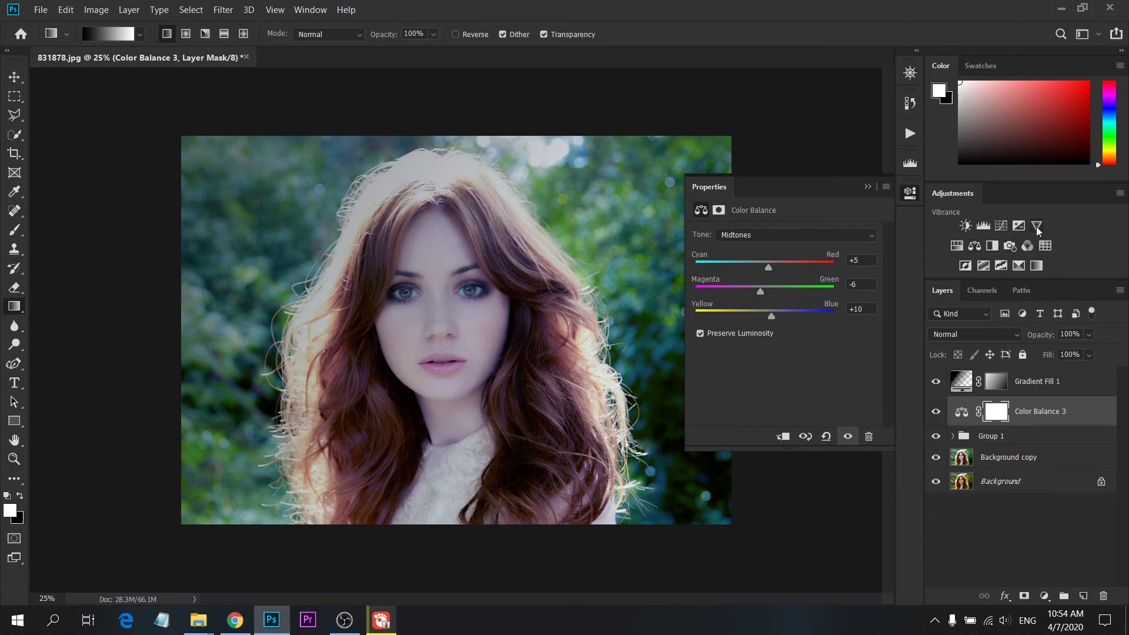
left_click(1000, 225)
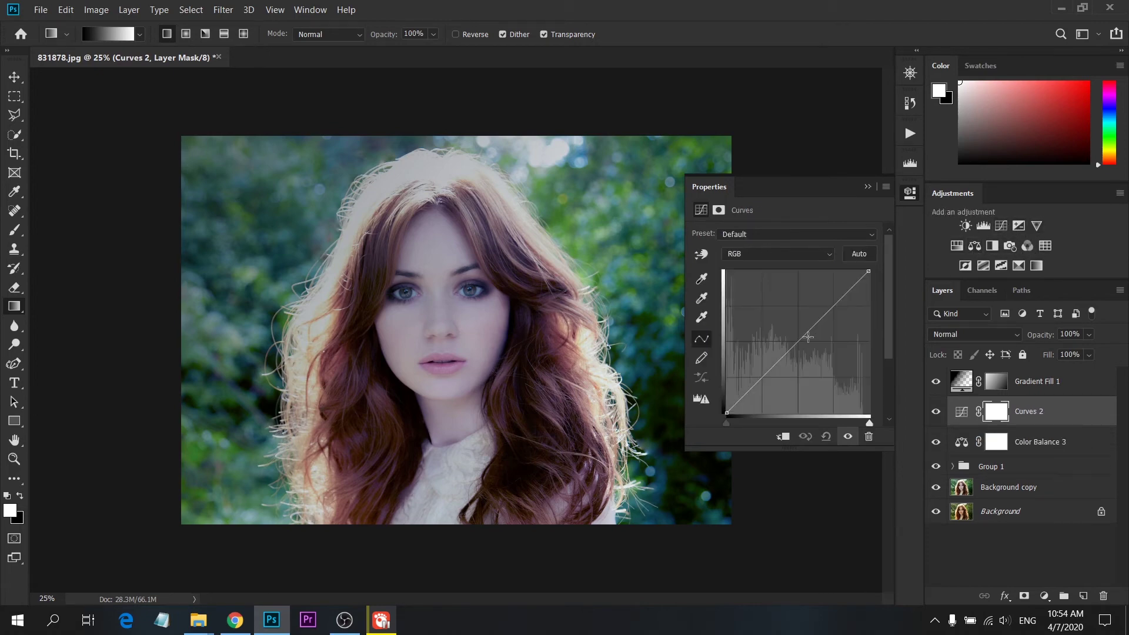
Give Curves 2 the Medium Contrast (RGB) preset at about 50% opacity.
left_click_drag(808, 337, 800, 350)
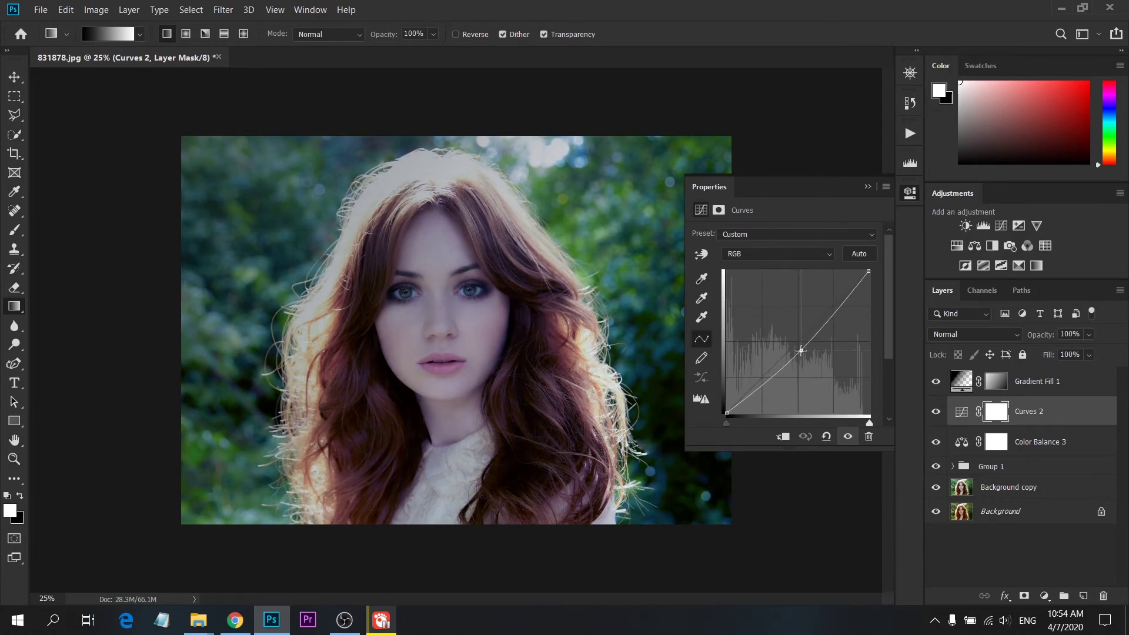
left_click(785, 234)
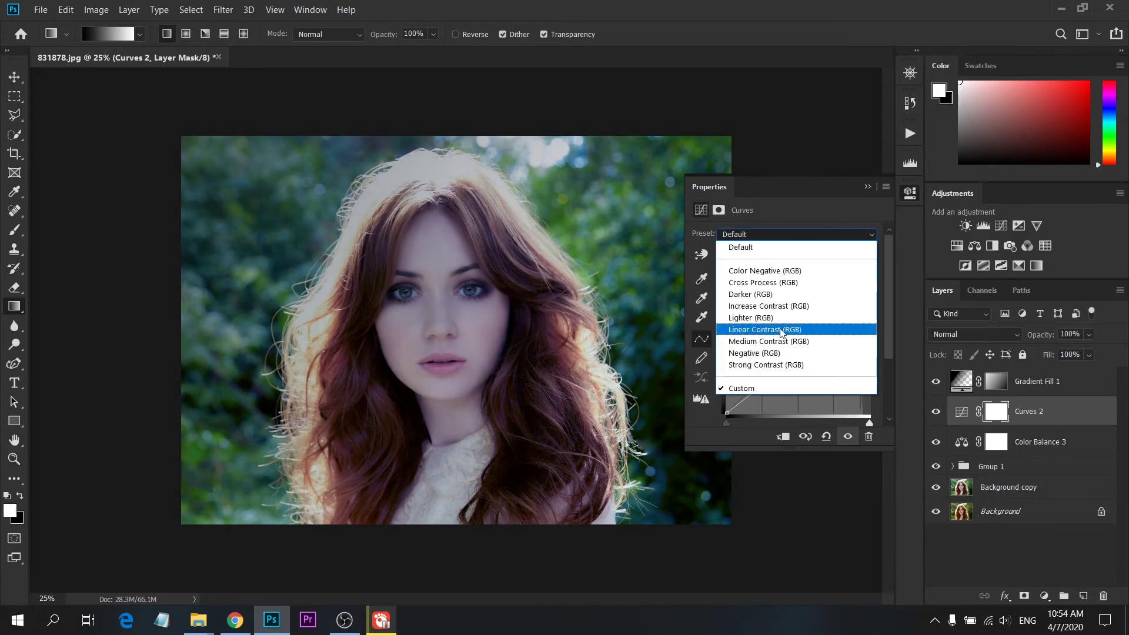
left_click(781, 330)
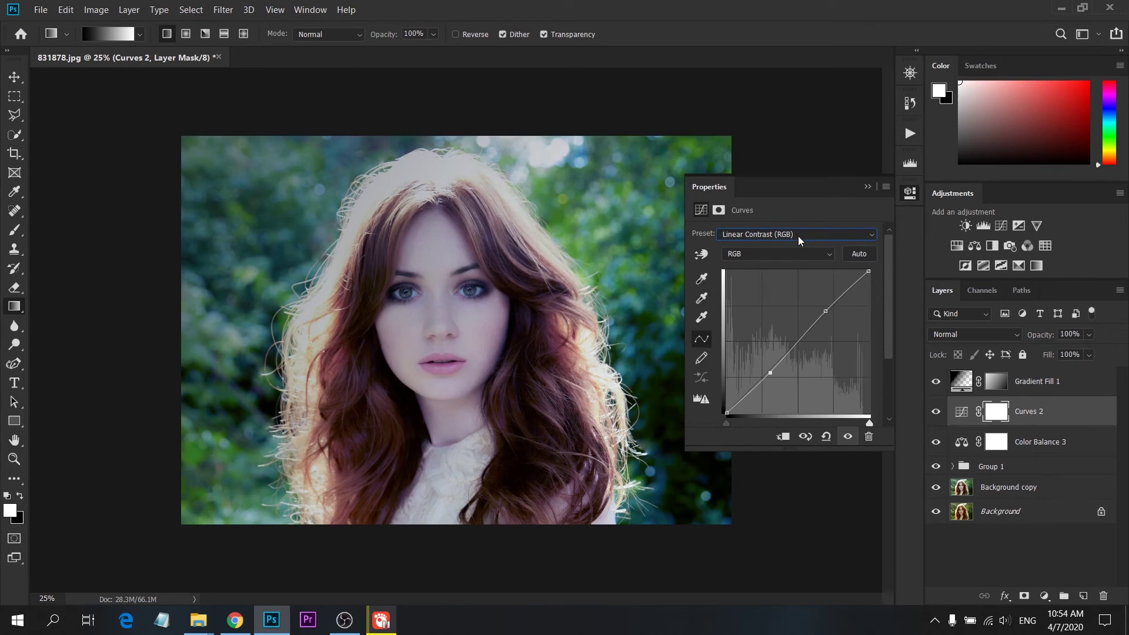
key("Down")
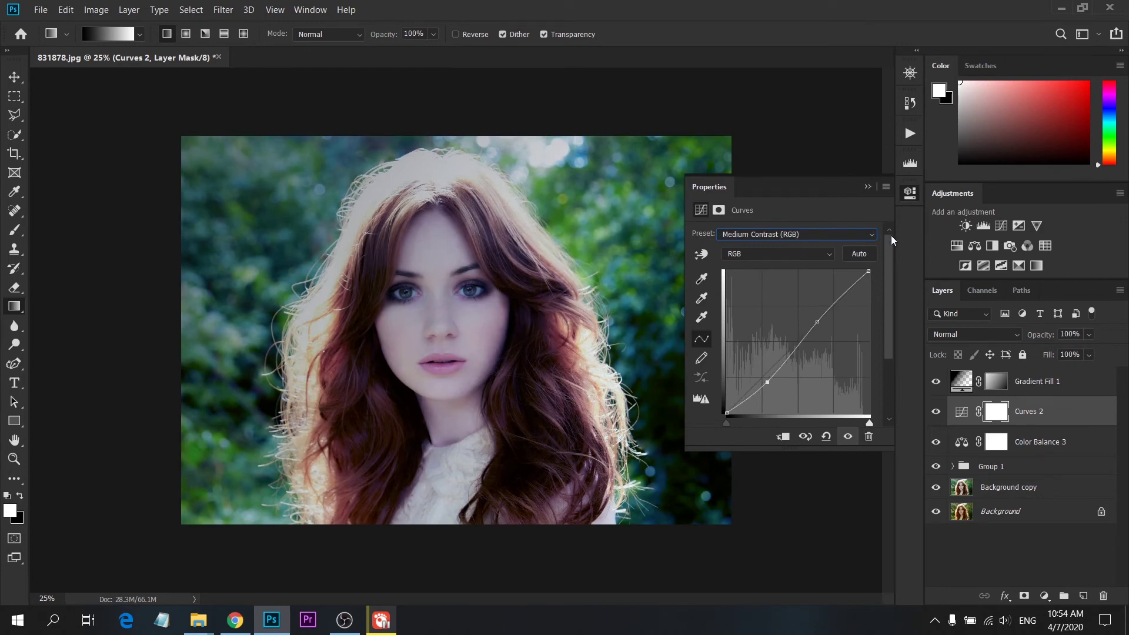
left_click_drag(1089, 335, 1068, 353)
left_click(1024, 472)
Group Group 1 together with the three grading adjustment layers using Ctrl+G.
left_click(1052, 410, "shift")
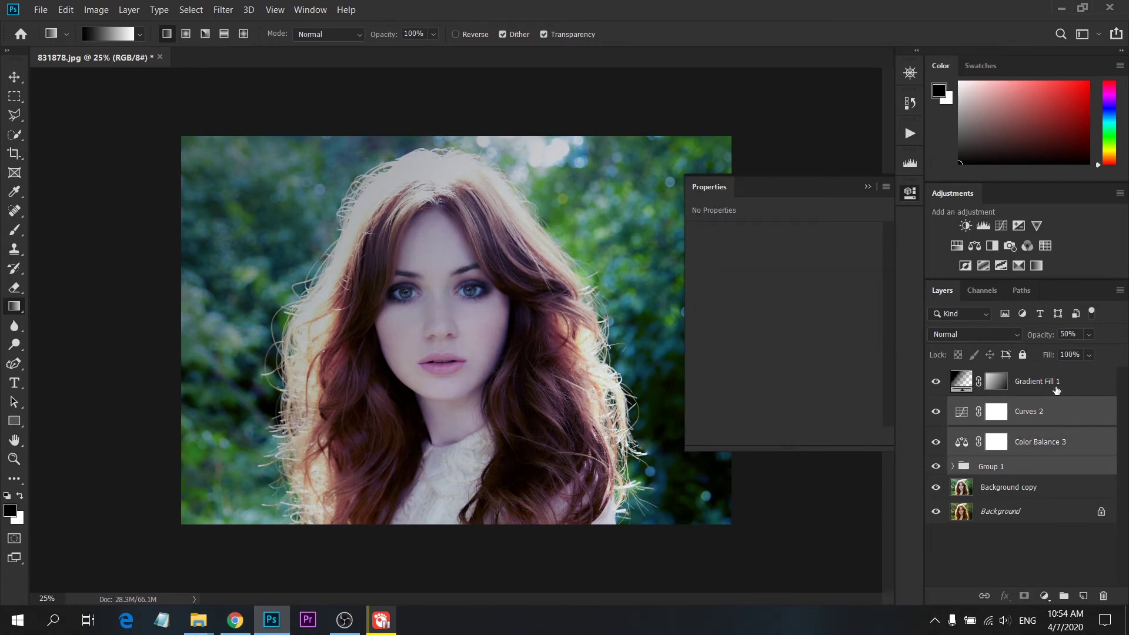
left_click(1055, 388, "shift")
key("ctrl+g")
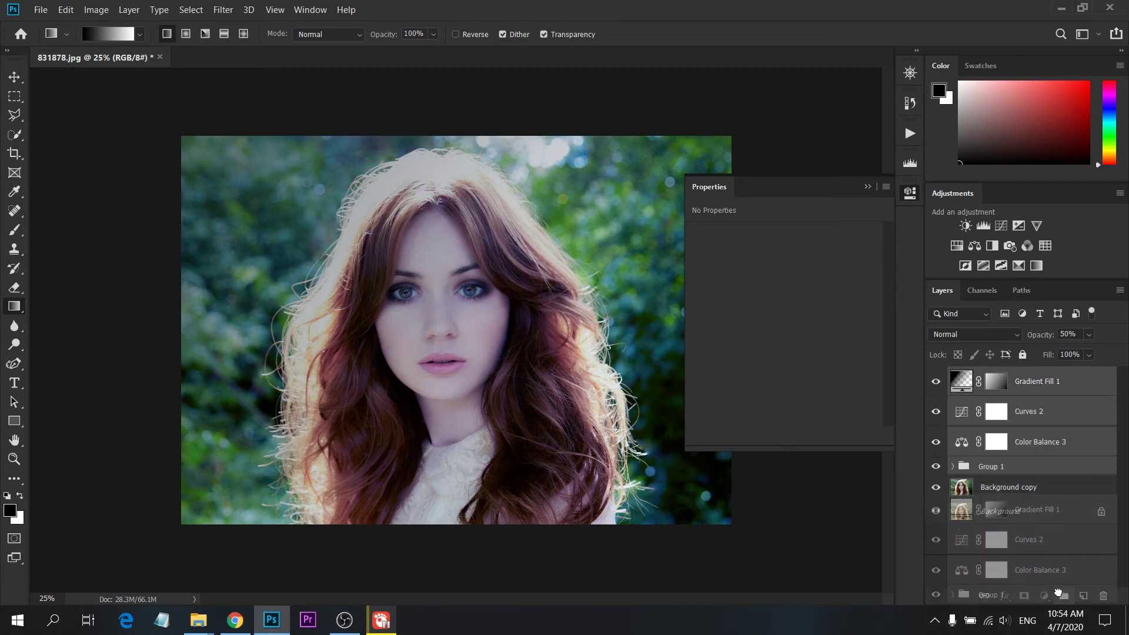
Drop Background copy into Group 2 beneath Group 1, collapse the group and rename it HD.
left_click(999, 399)
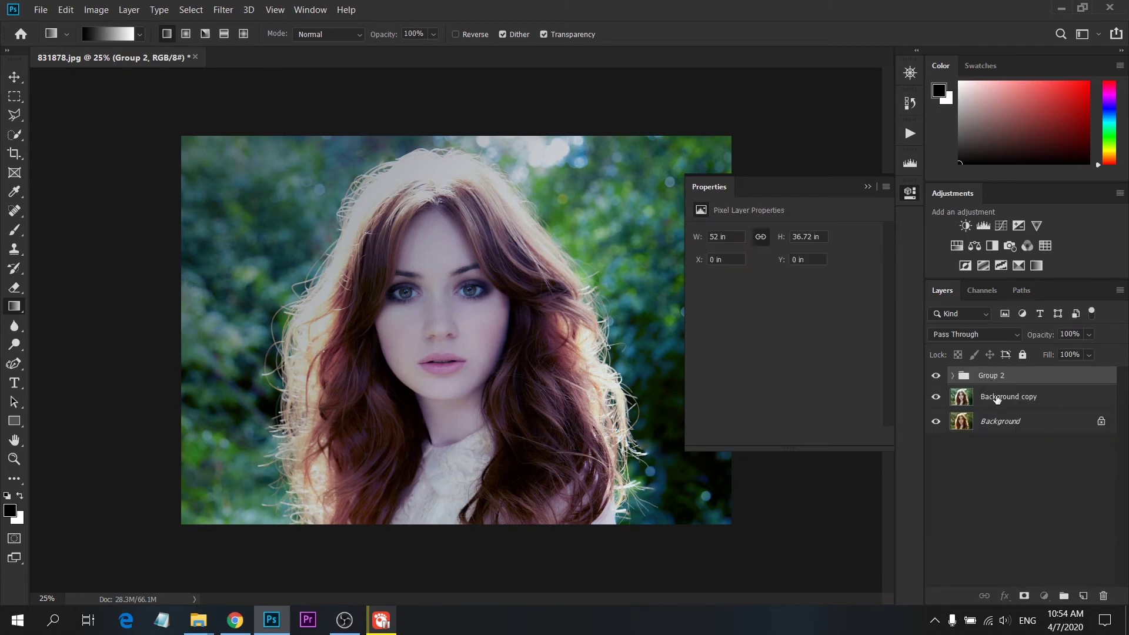
left_click(952, 377)
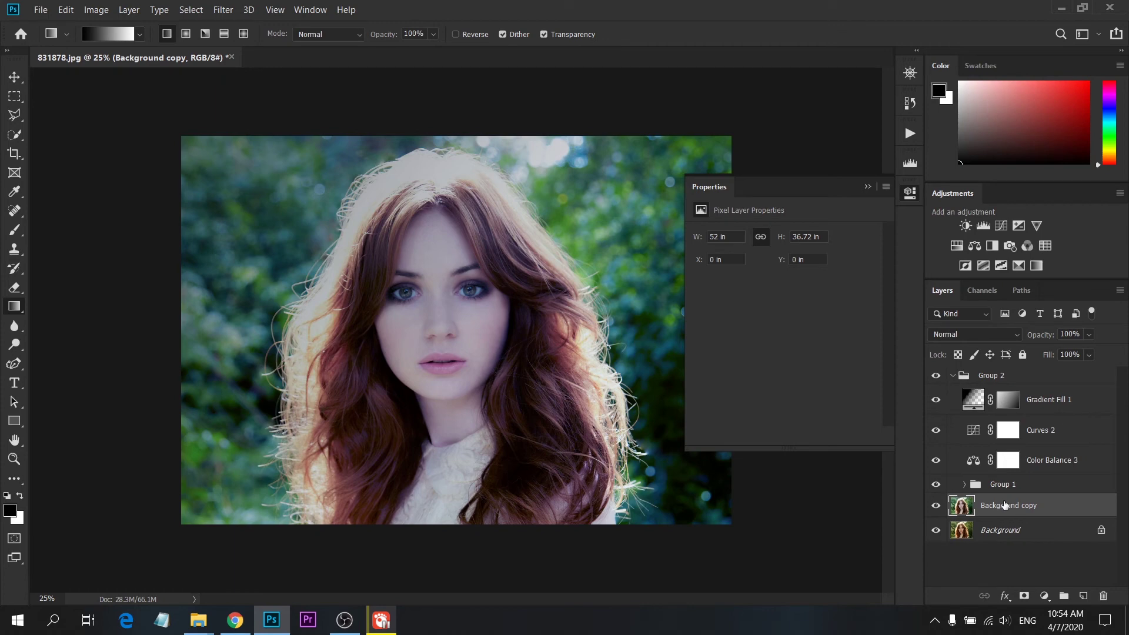
left_click_drag(1005, 504, 1004, 494)
left_click(952, 377)
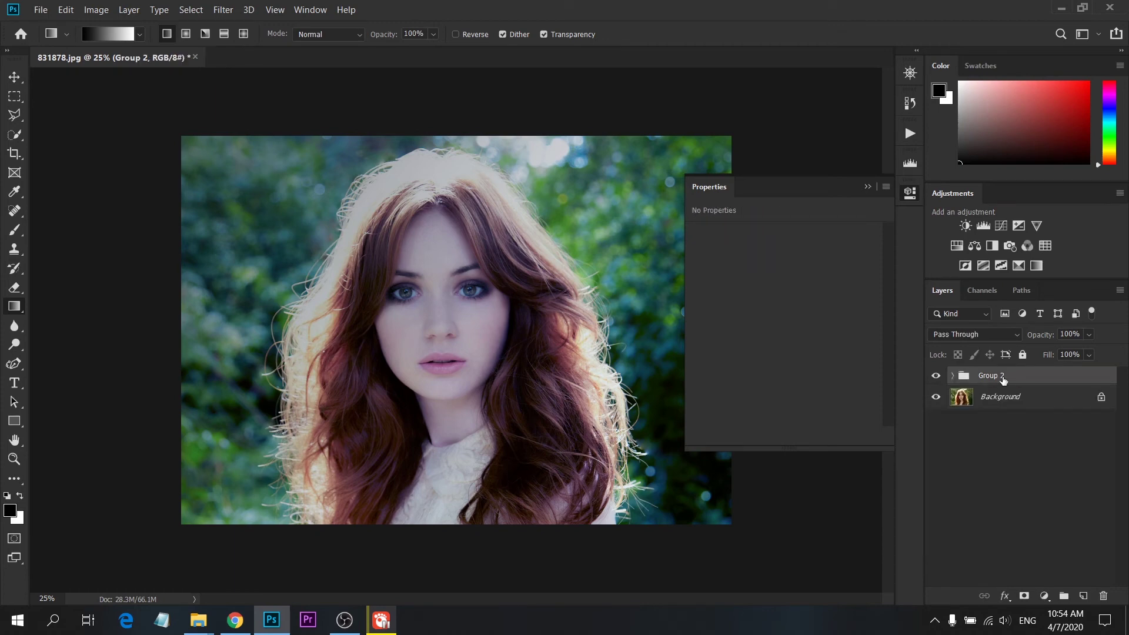
left_click_drag(1003, 380, 996, 380)
double_click(996, 378)
type("HD")
key("Return")
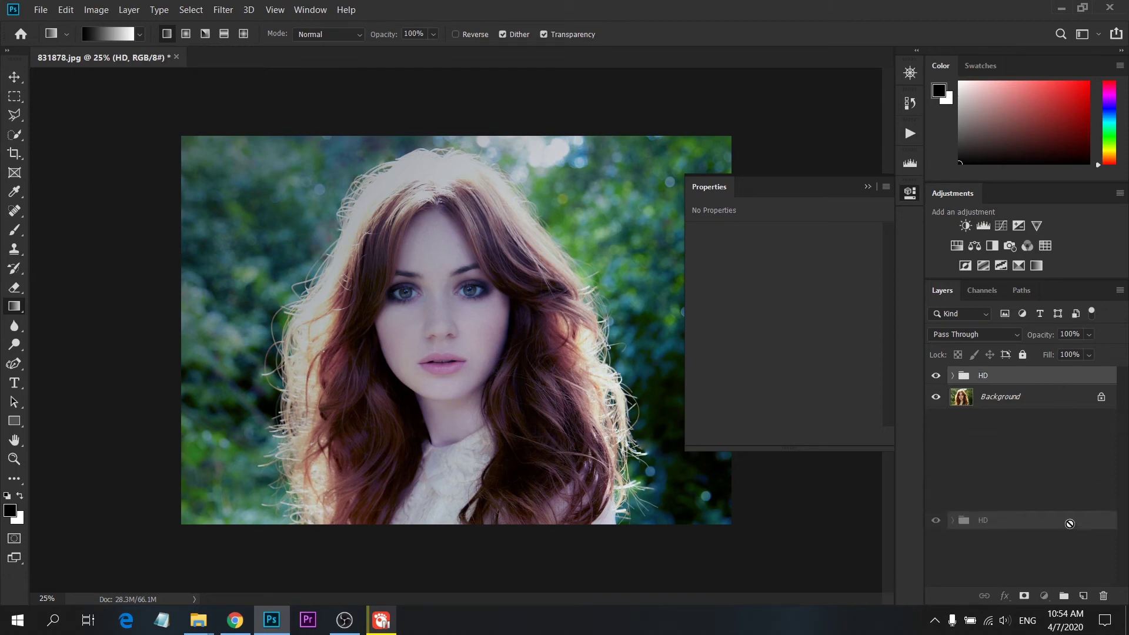
Duplicate the HD group, merge the copy into one layer named HD, and hide the original group.
left_click_drag(1080, 590, 1081, 594)
right_click(987, 375)
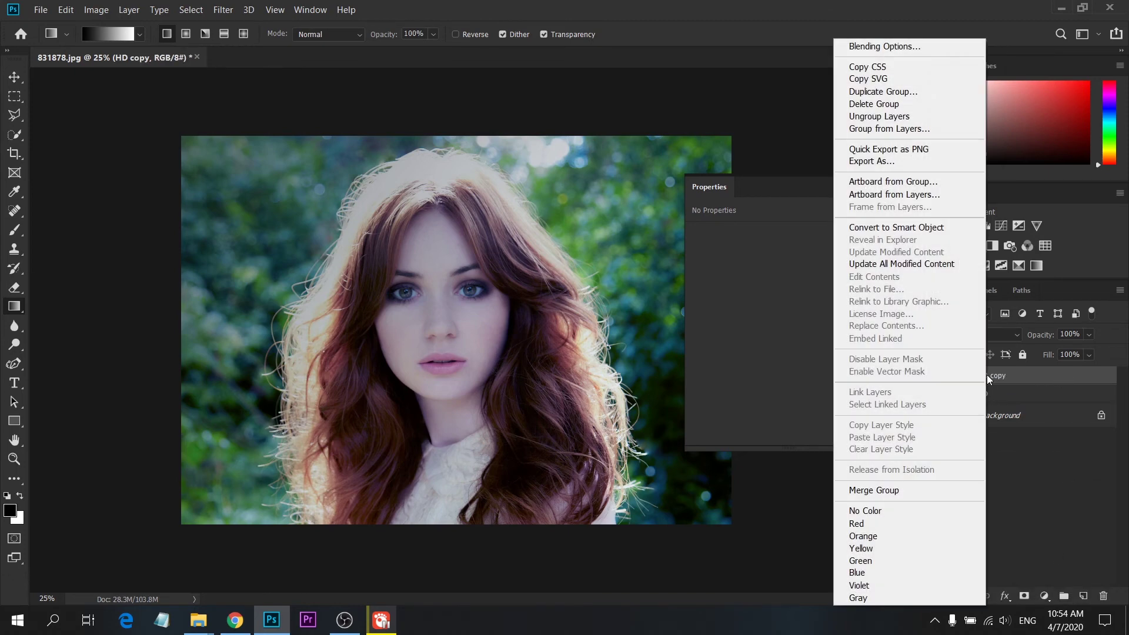
left_click(891, 489)
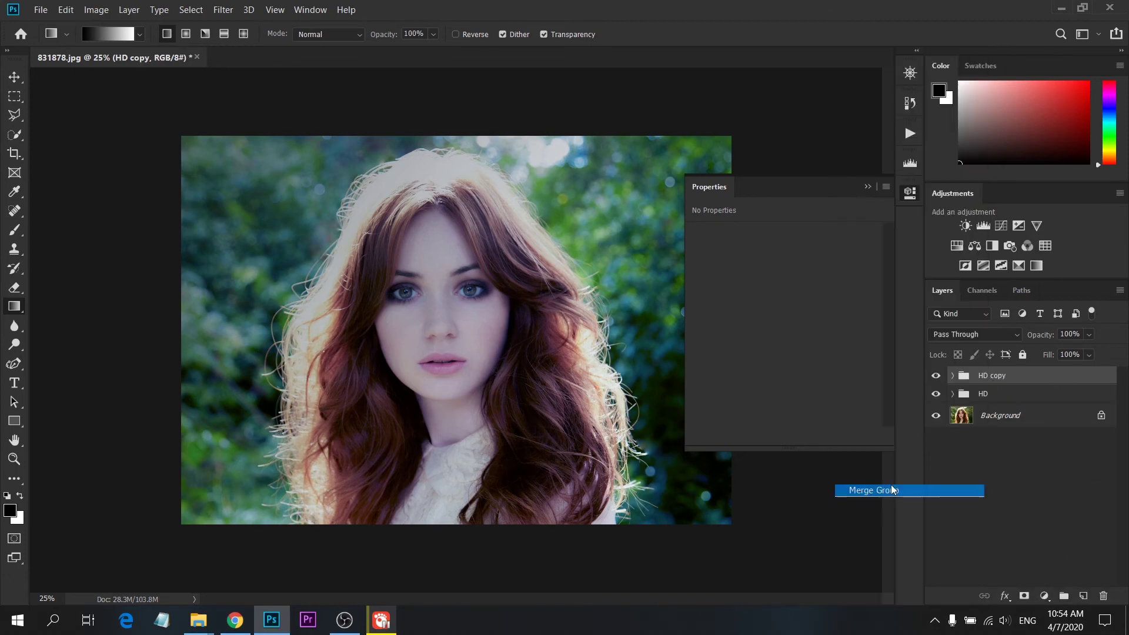
double_click(1002, 379)
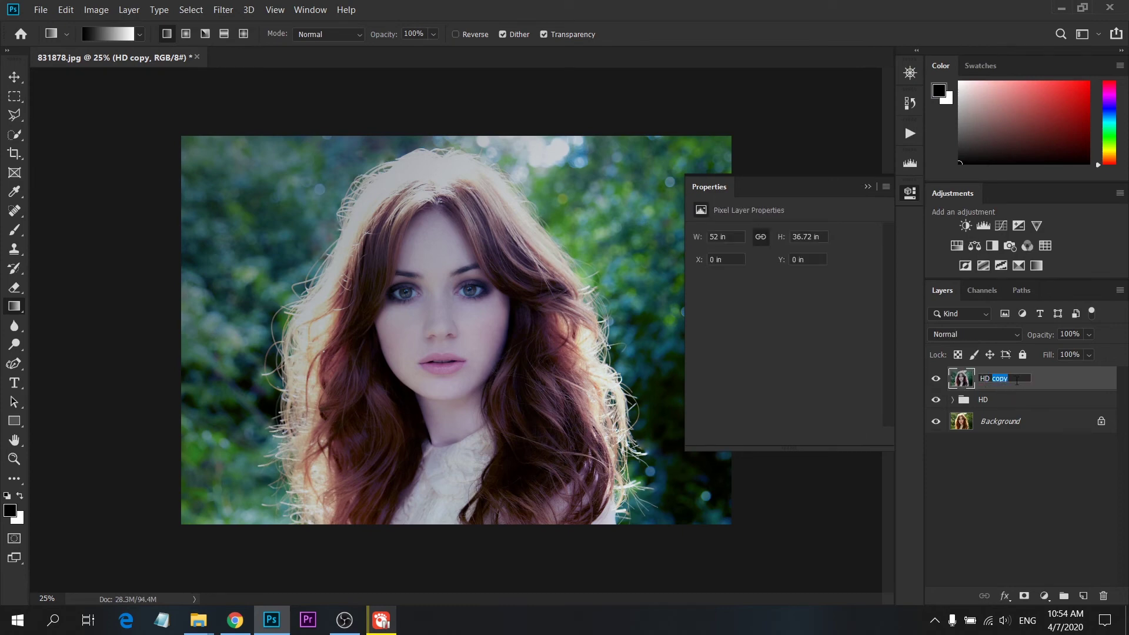
key("BackSpace")
left_click(1028, 466)
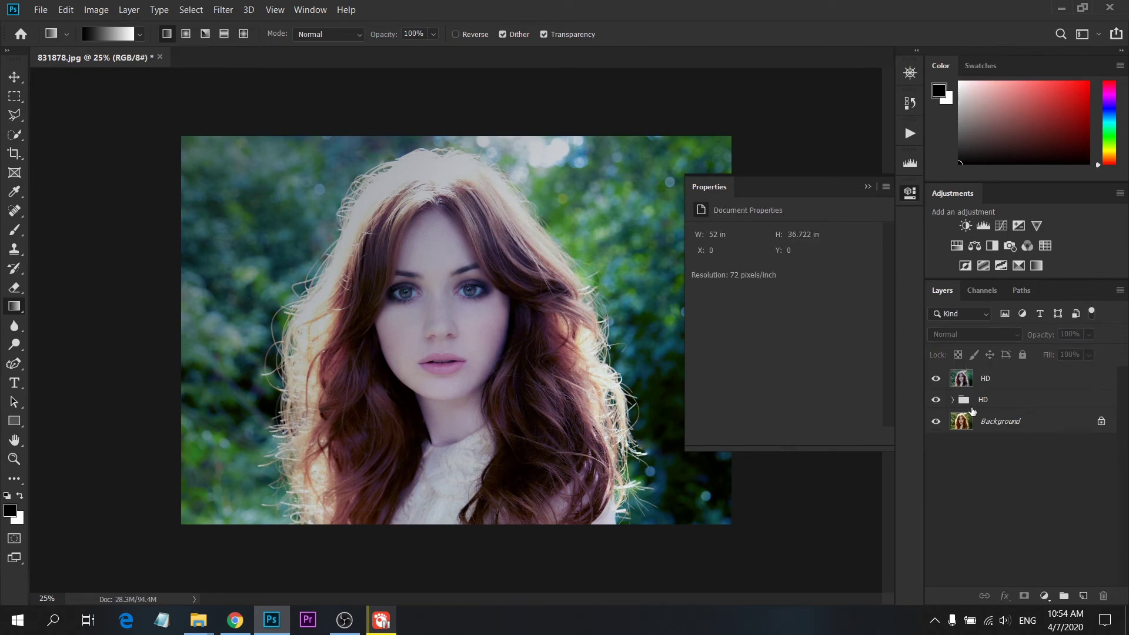
left_click(936, 401)
left_click(910, 133)
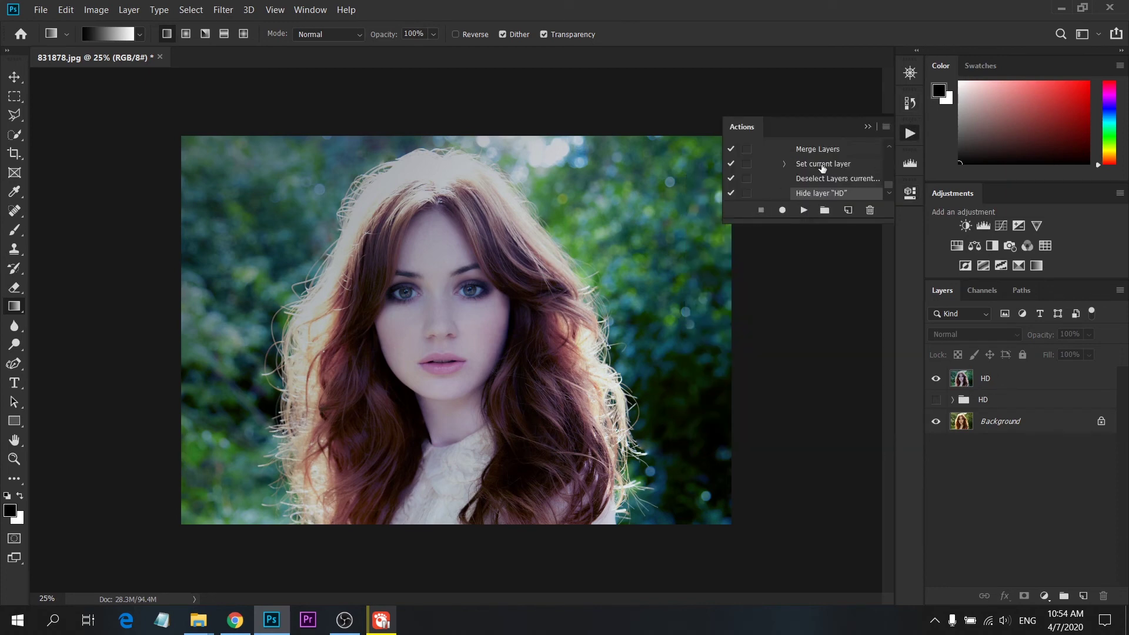
Scroll up the Actions panel and collapse Set 2 and the recorded HD action.
scroll(812, 173, "up", 1)
scroll(812, 174, "up", 2)
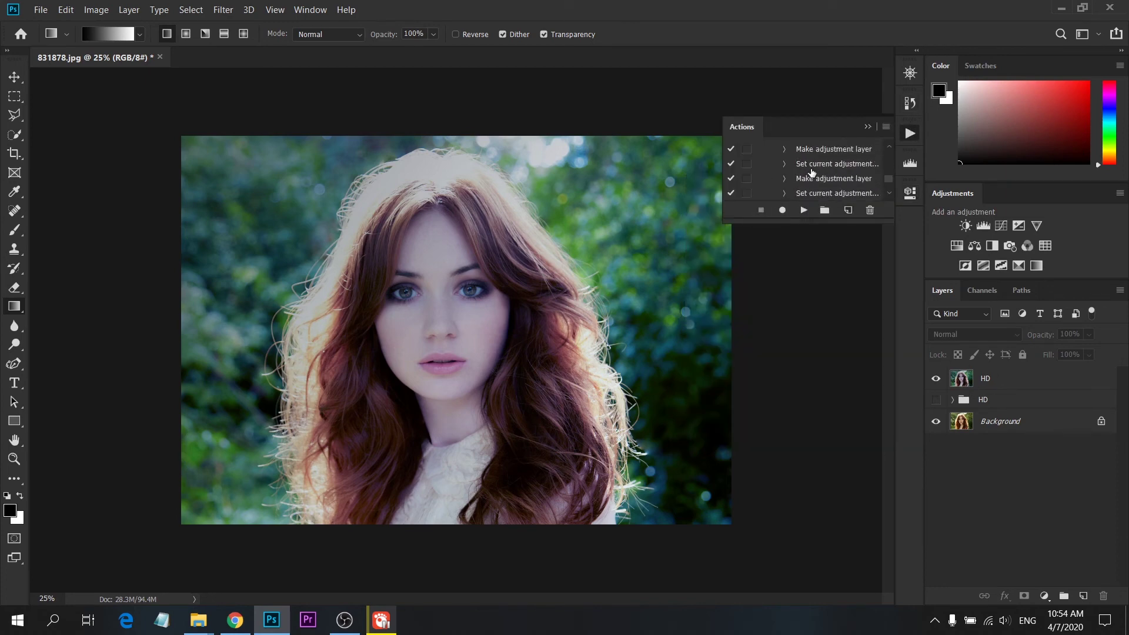
scroll(812, 173, "up", 2)
scroll(812, 173, "up", 2)
scroll(812, 173, "up", 2)
scroll(812, 172, "up", 2)
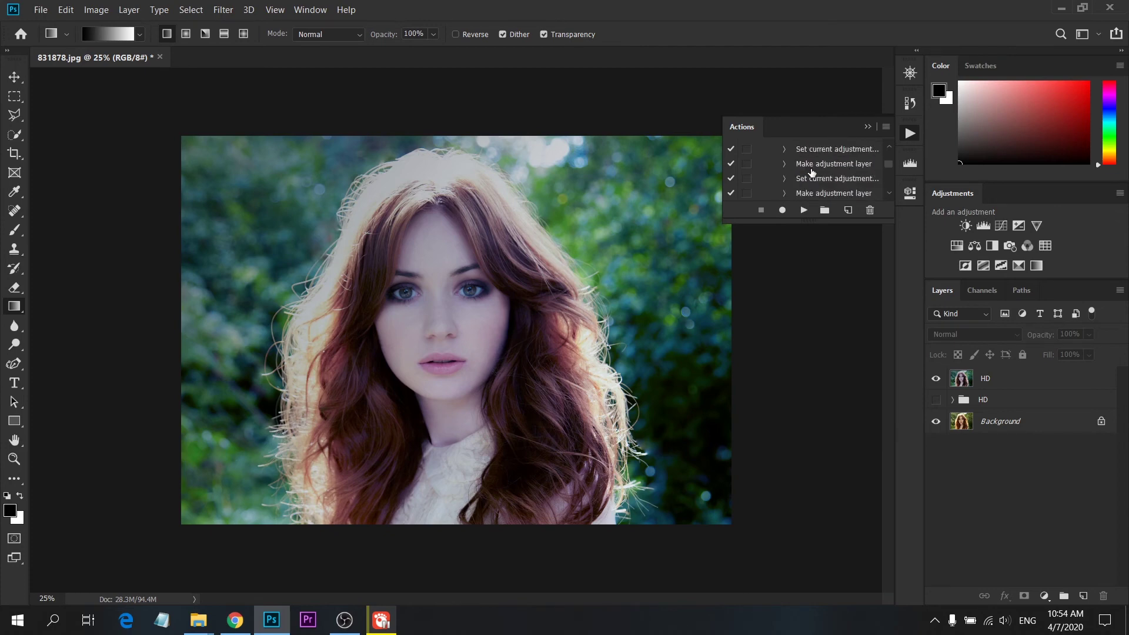
scroll(812, 172, "up", 2)
scroll(812, 173, "up", 2)
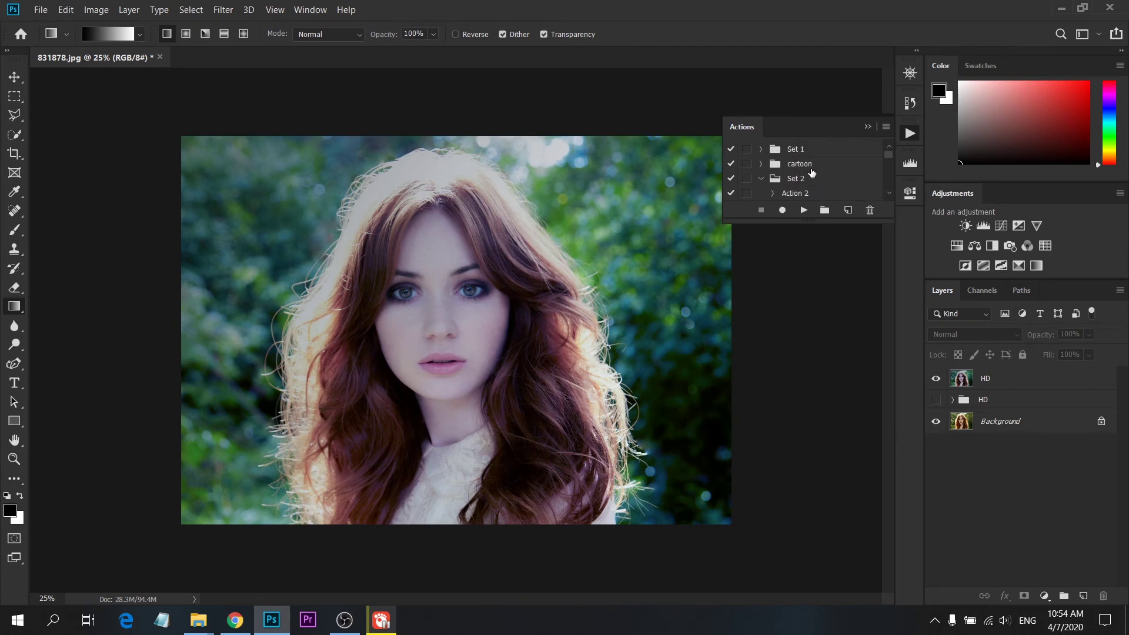
left_click(760, 178)
left_click(779, 197)
scroll(815, 194, "down", 1)
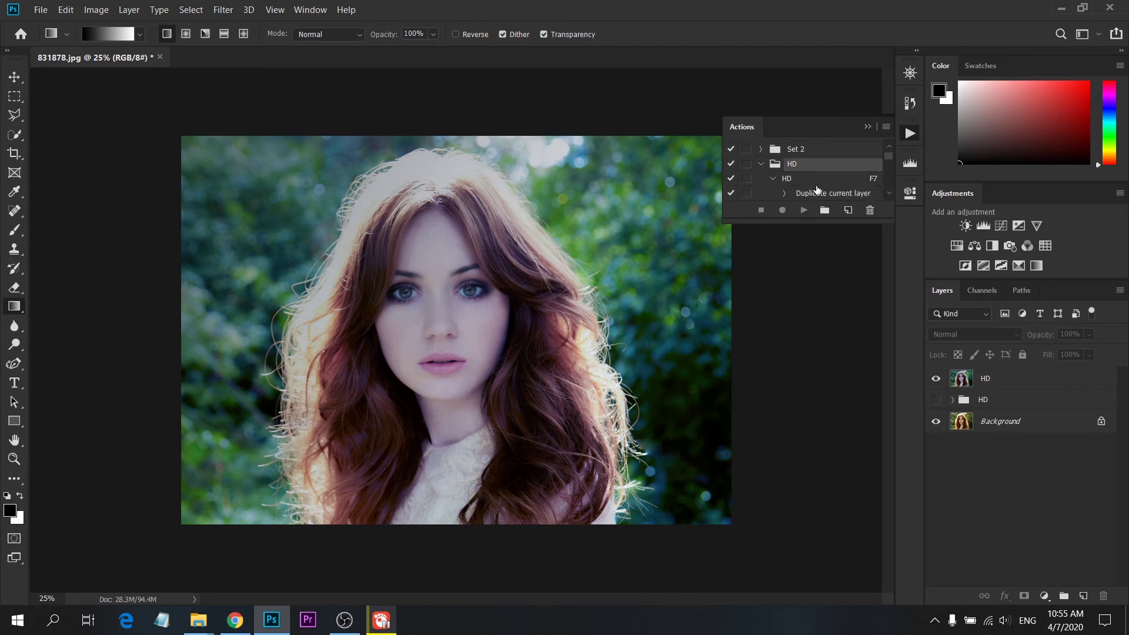
left_click(771, 179)
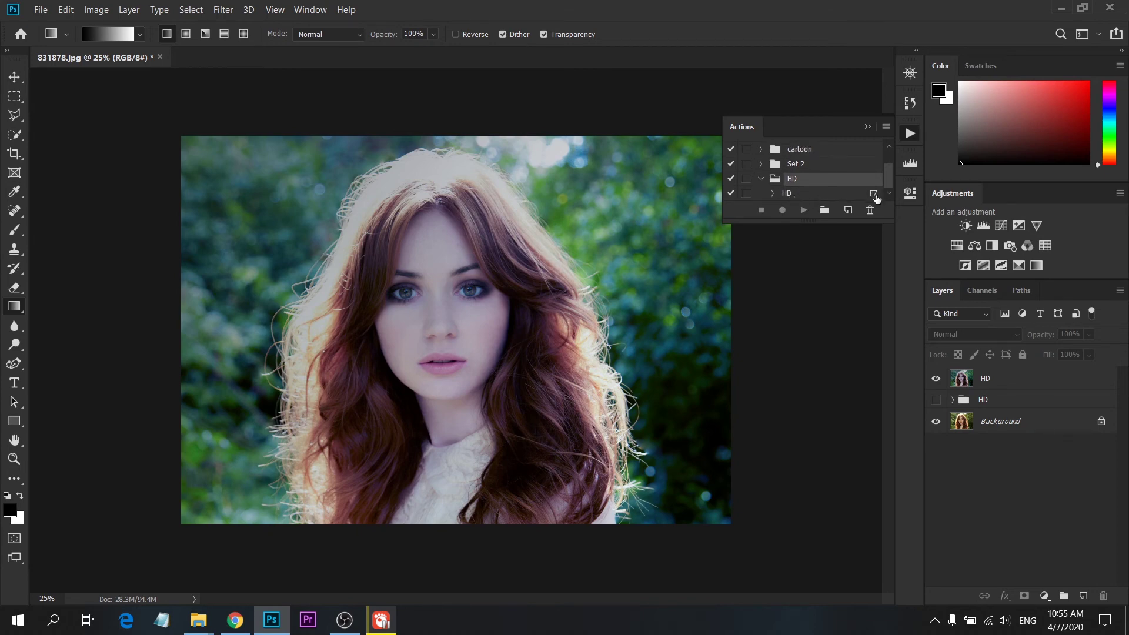
Select the merged HD layer and toggle its visibility to compare against the original.
left_click(960, 382)
left_click(939, 382)
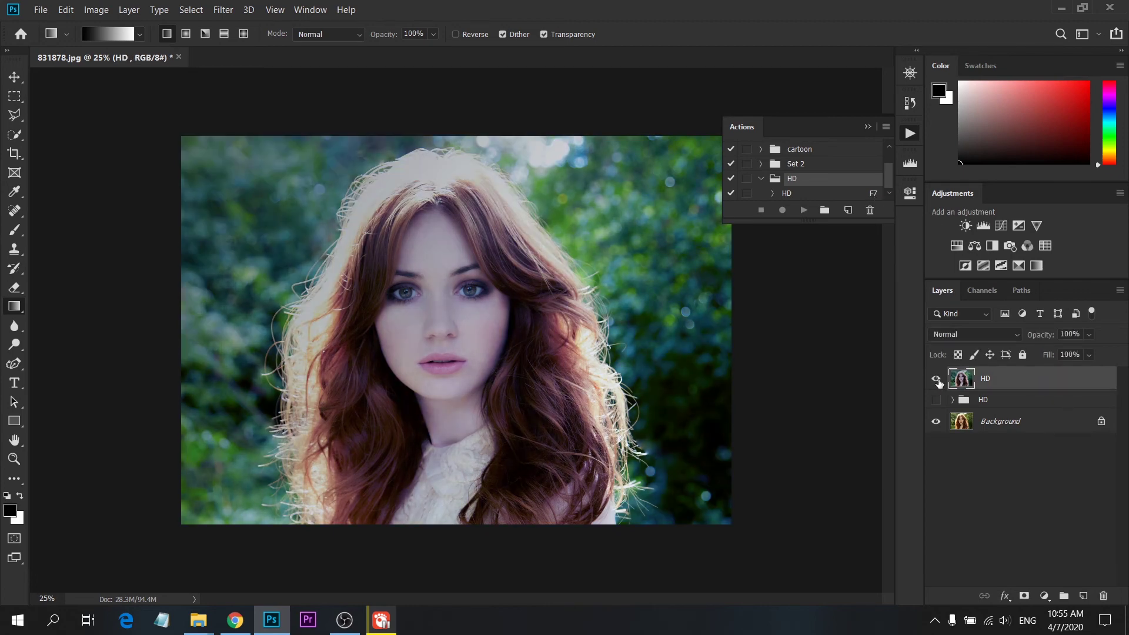
left_click(939, 382)
Erase the left half of the HD layer for a before/after split, then delete the layer.
left_click(14, 96)
mouse_move(180, 136)
left_mouse_down()
mouse_move(259, 302)
mouse_move(476, 610)
left_mouse_up()
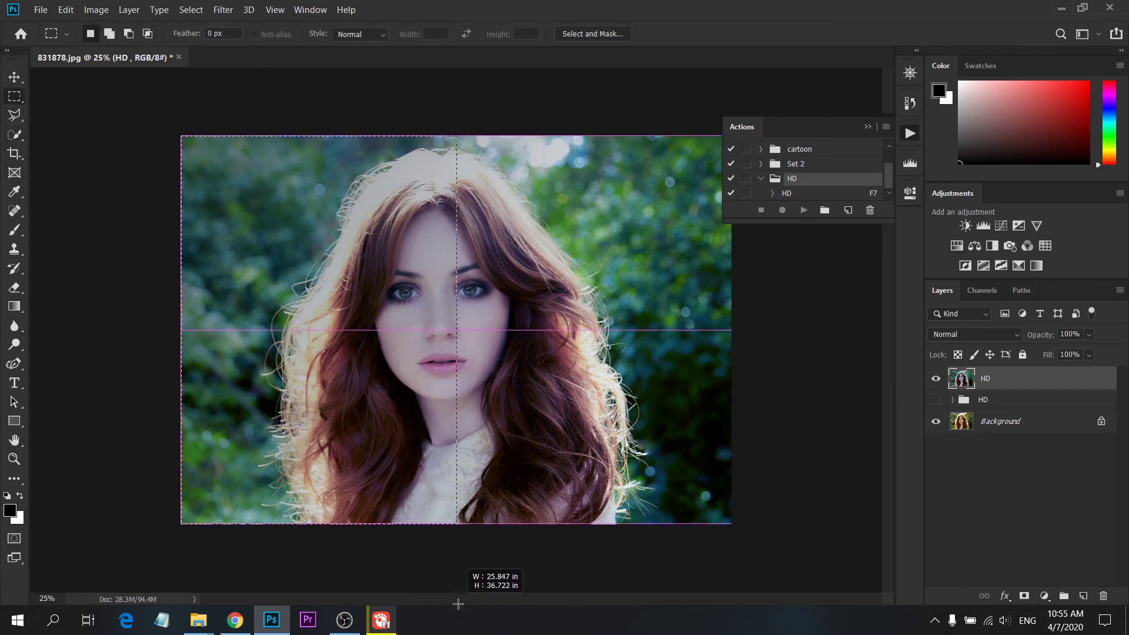
left_click_drag(493, 603, 438, 601)
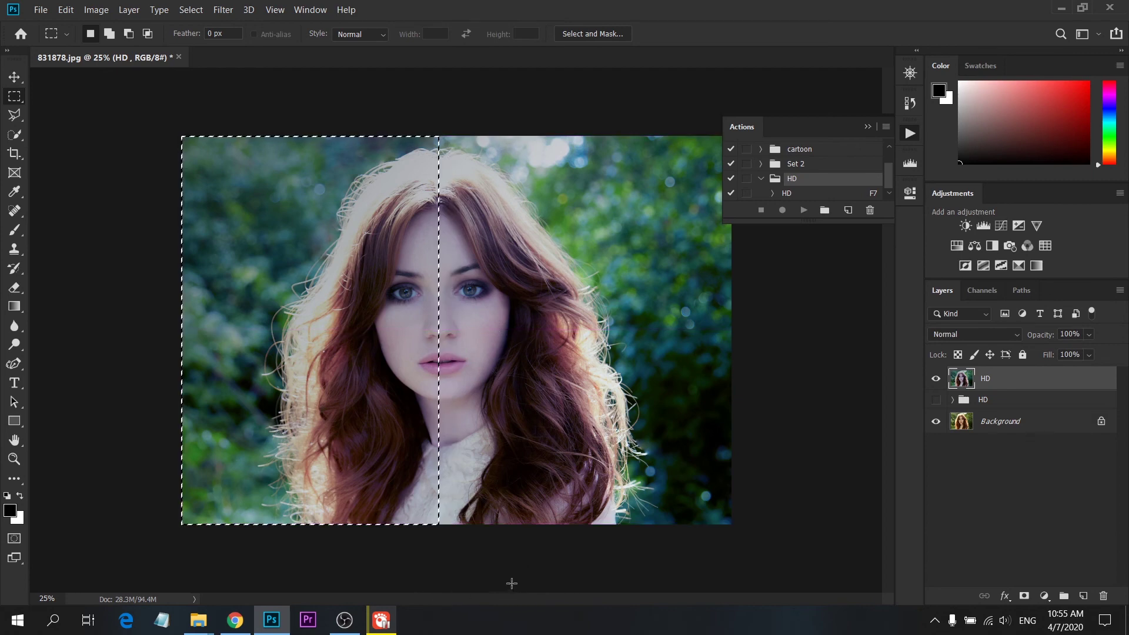
key("Delete")
key("ctrl+d")
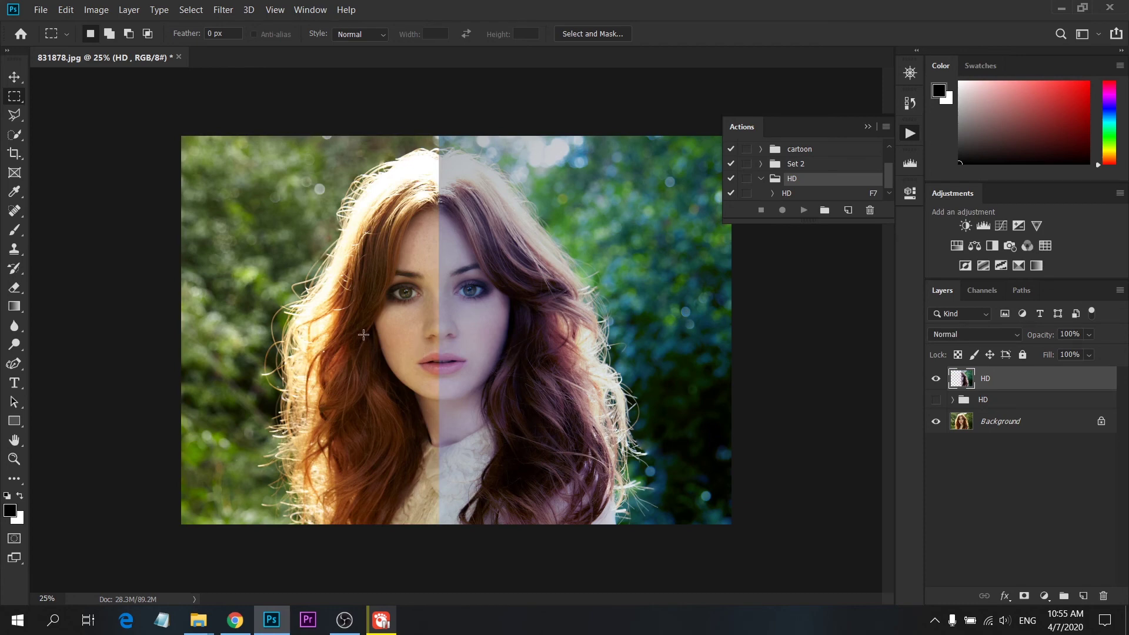
left_click(1103, 595)
Confirm the HD layer deletion, delete the HD group only, then undo that in History.
key("Return")
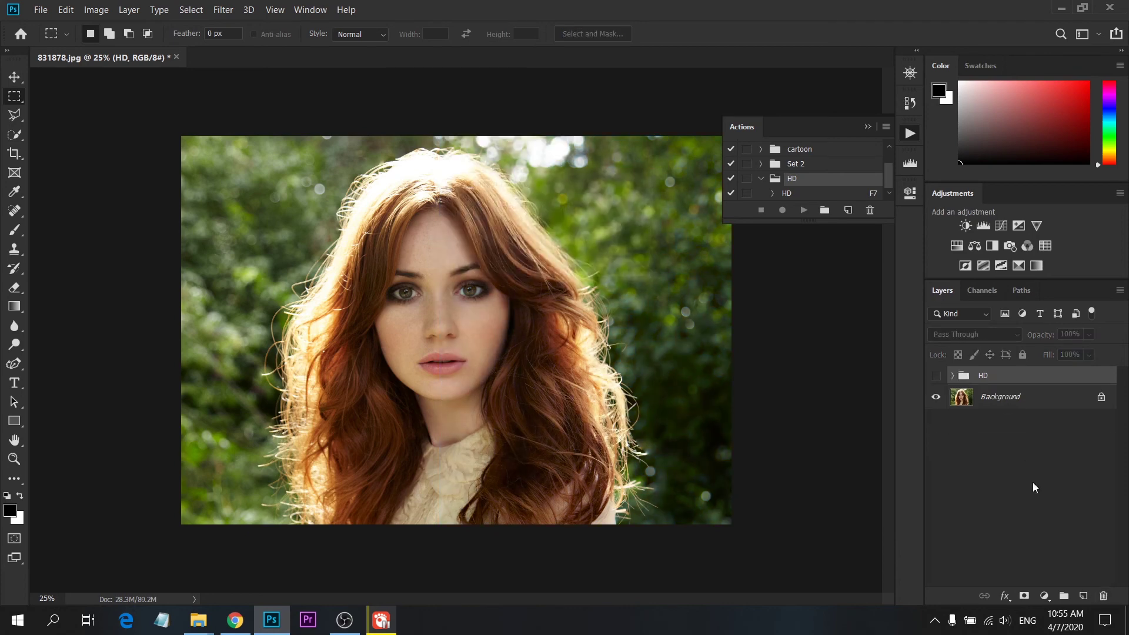
left_click(1102, 596)
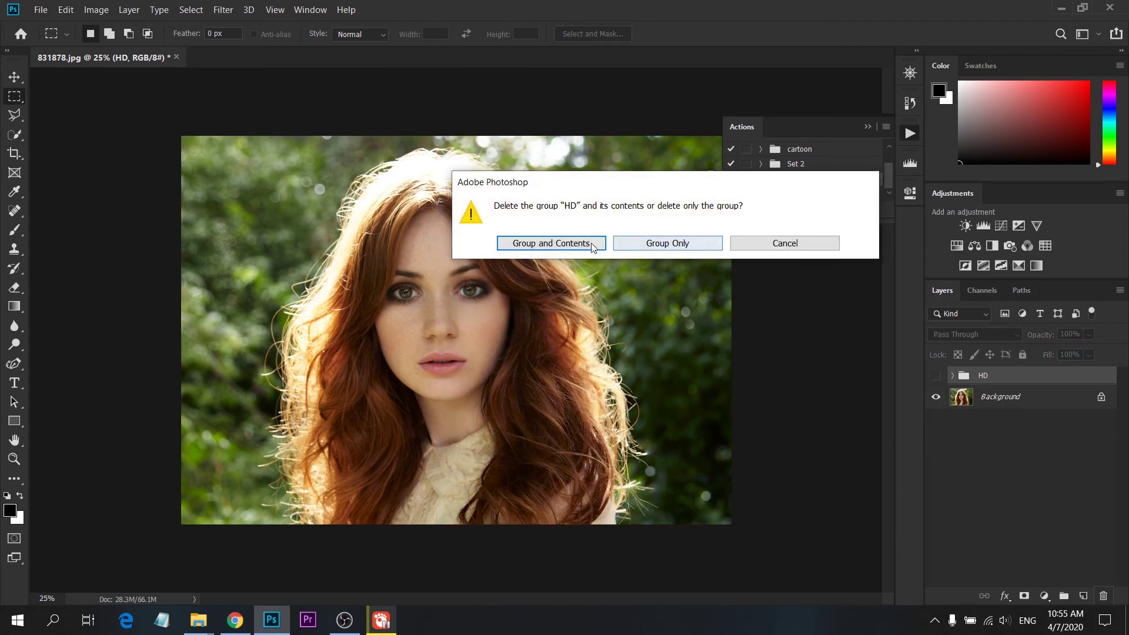
left_click(625, 241)
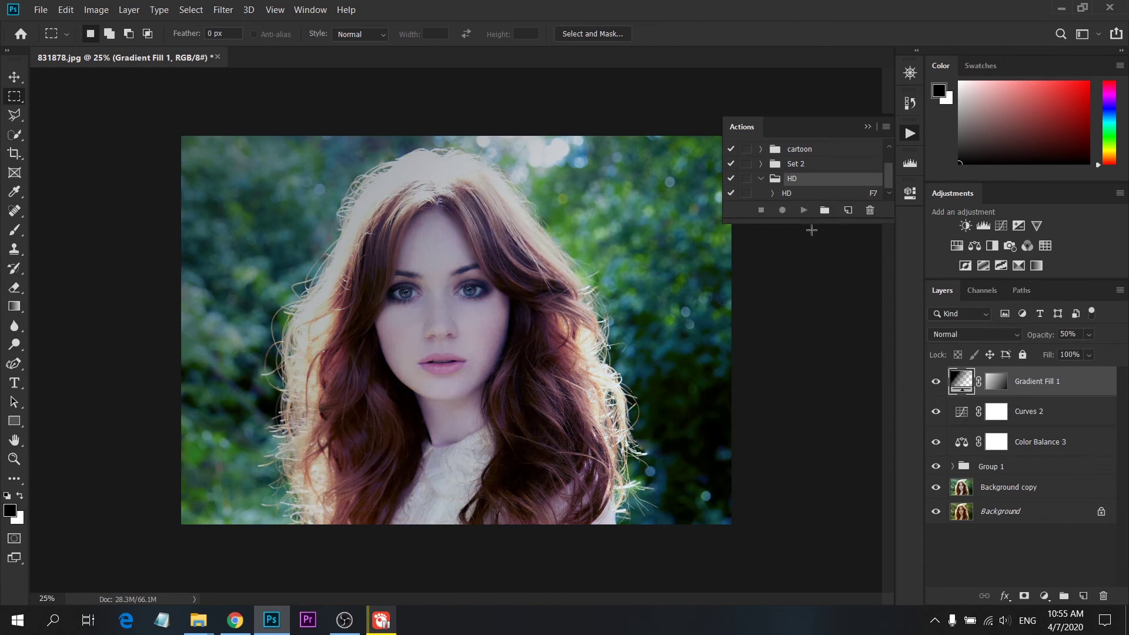
left_click(912, 73)
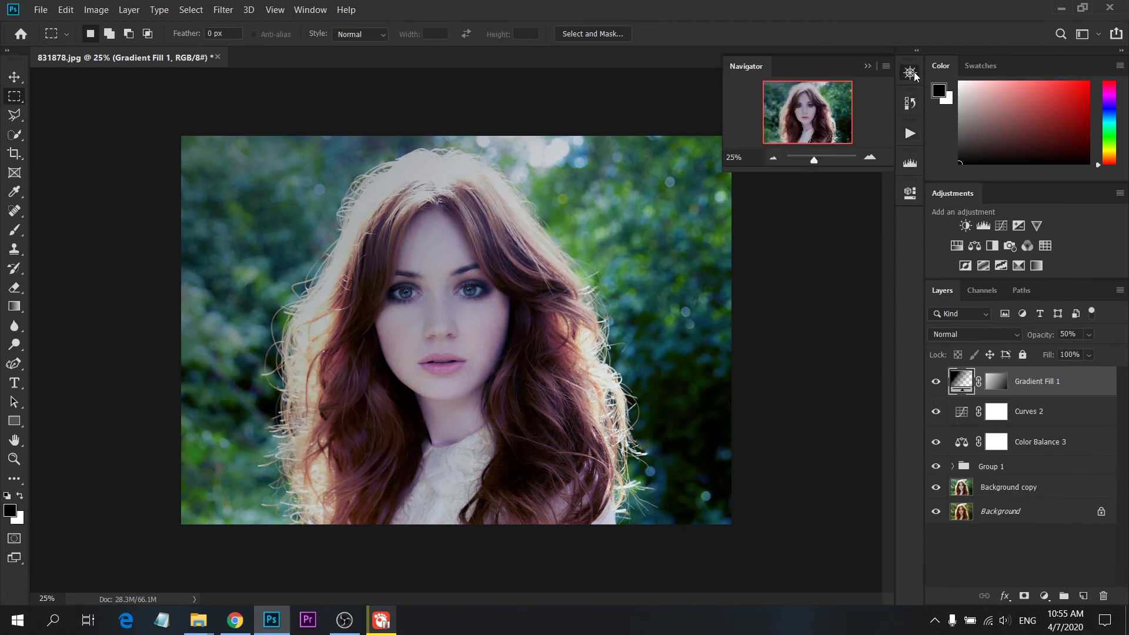
left_click(910, 103)
left_click(794, 143)
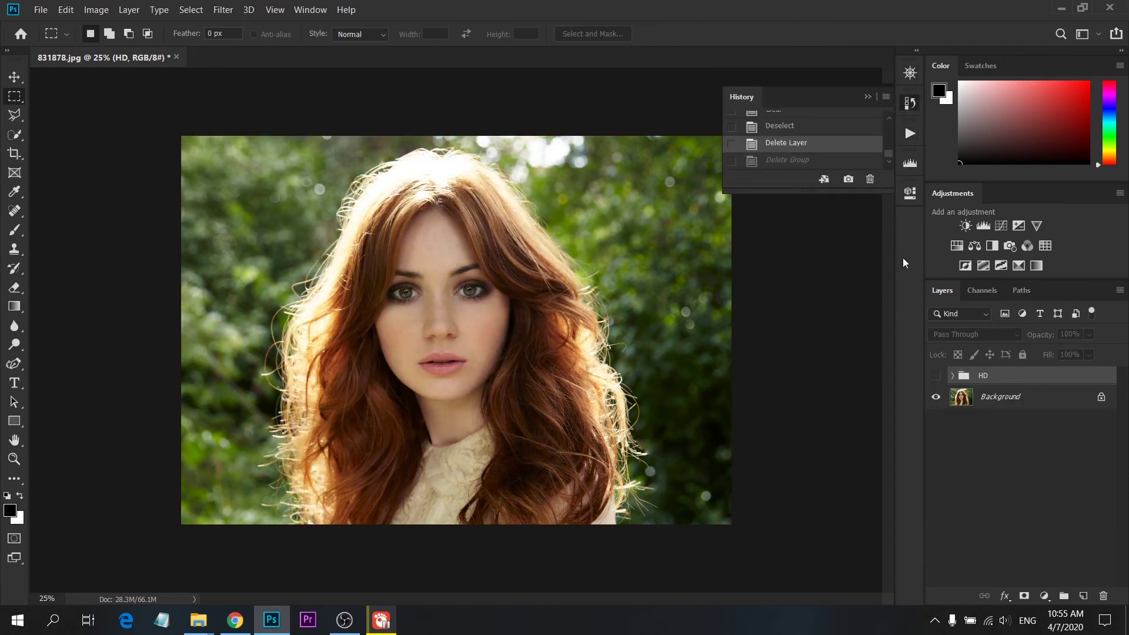
Delete the HD group with its contents and bring back the Actions panel.
left_click(1103, 595)
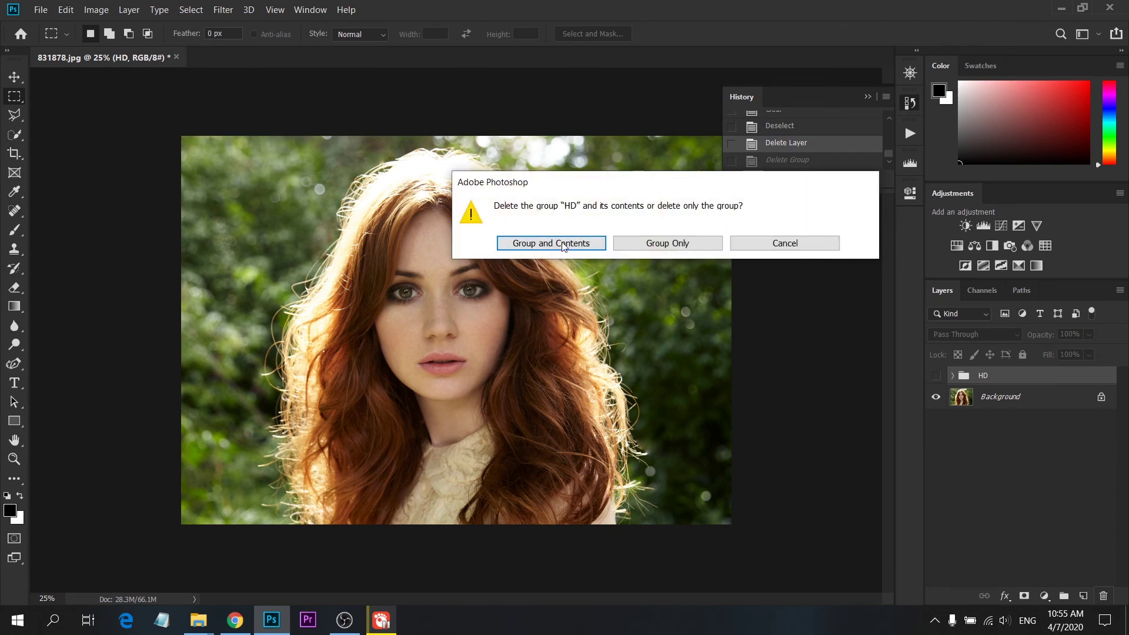
left_click(527, 241)
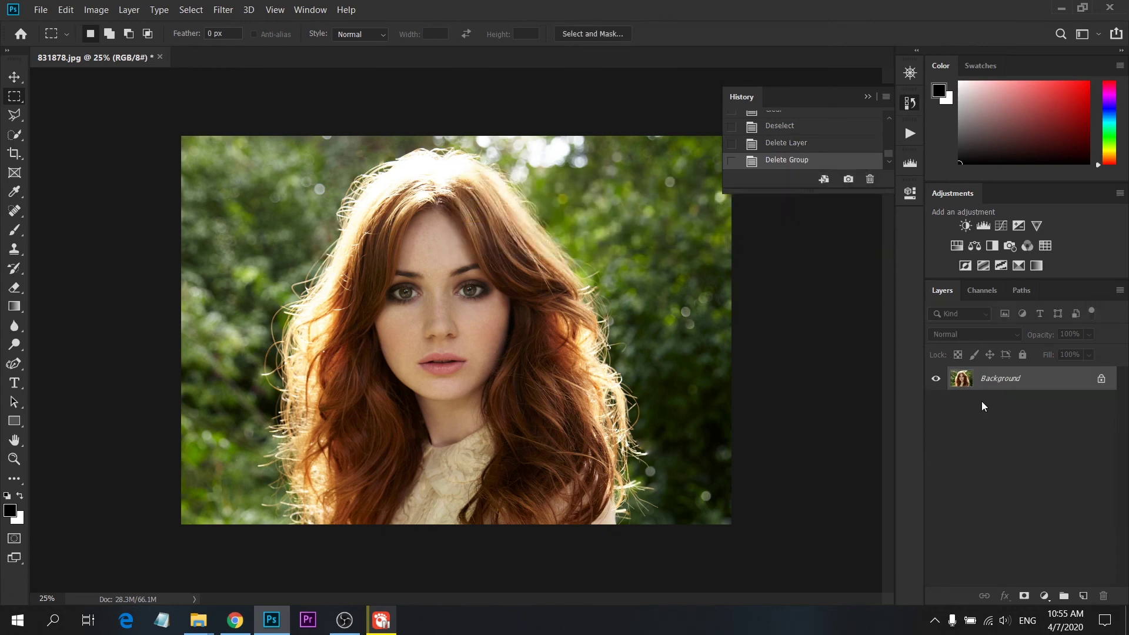
left_click(915, 132)
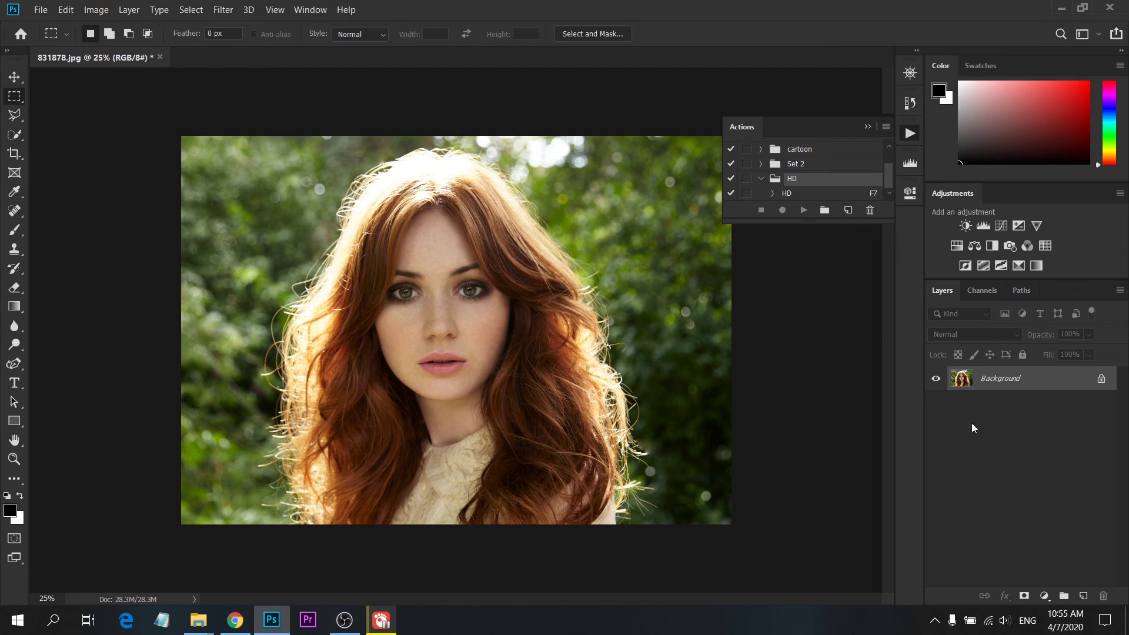
Replay the HD action on the first portrait and toggle the HD layer to compare with the original.
key("F7")
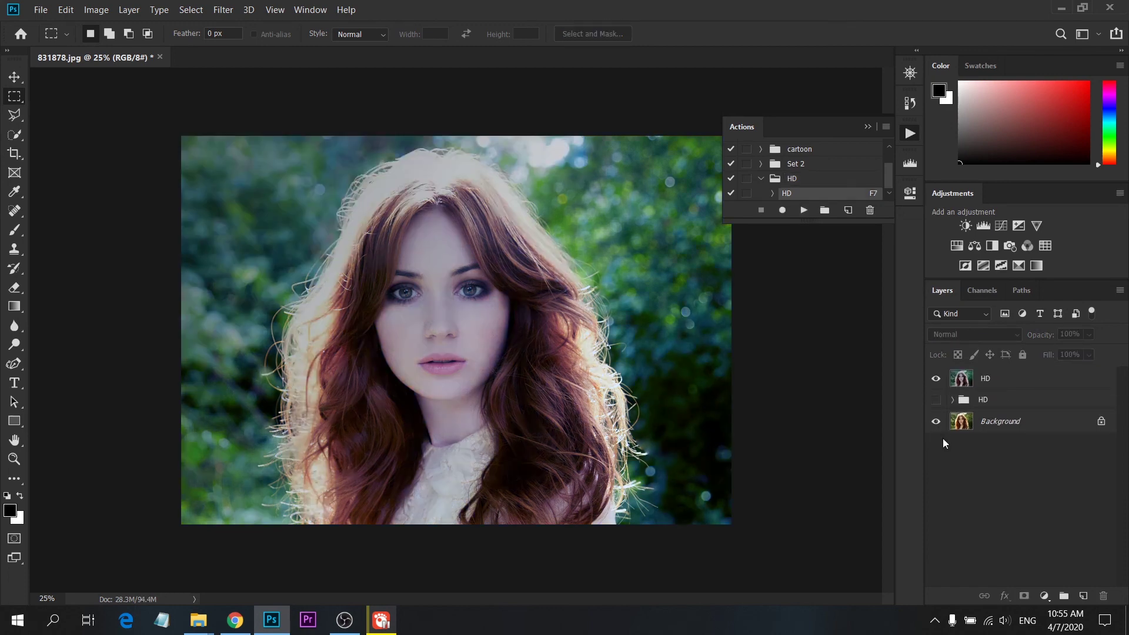
left_click(937, 380)
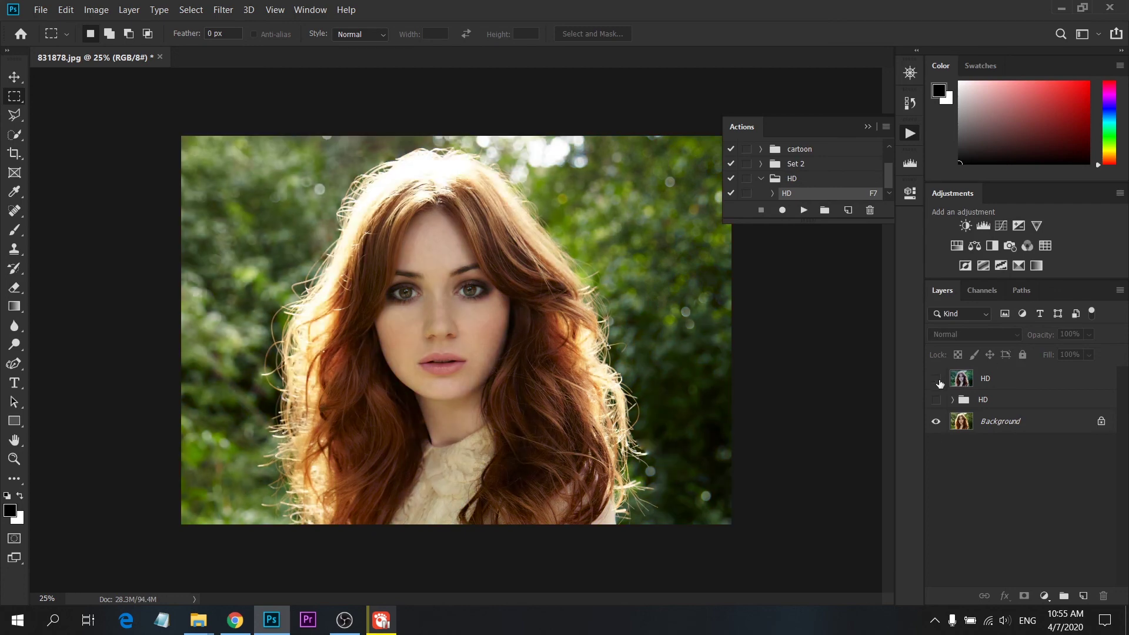
left_click(937, 379)
left_click(937, 379)
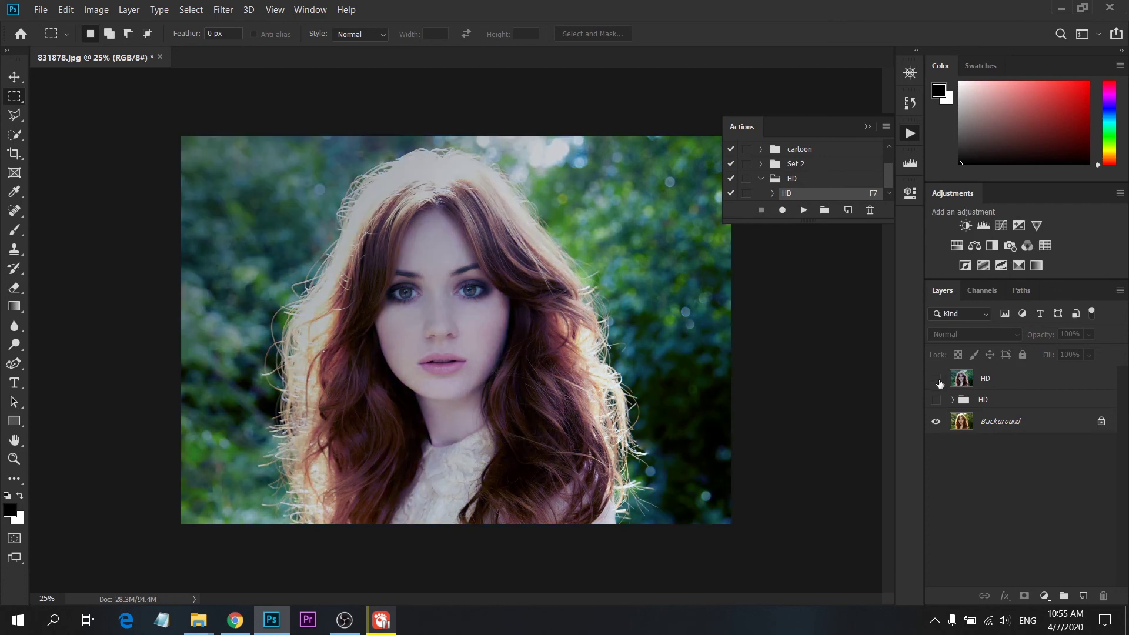
left_click(936, 379)
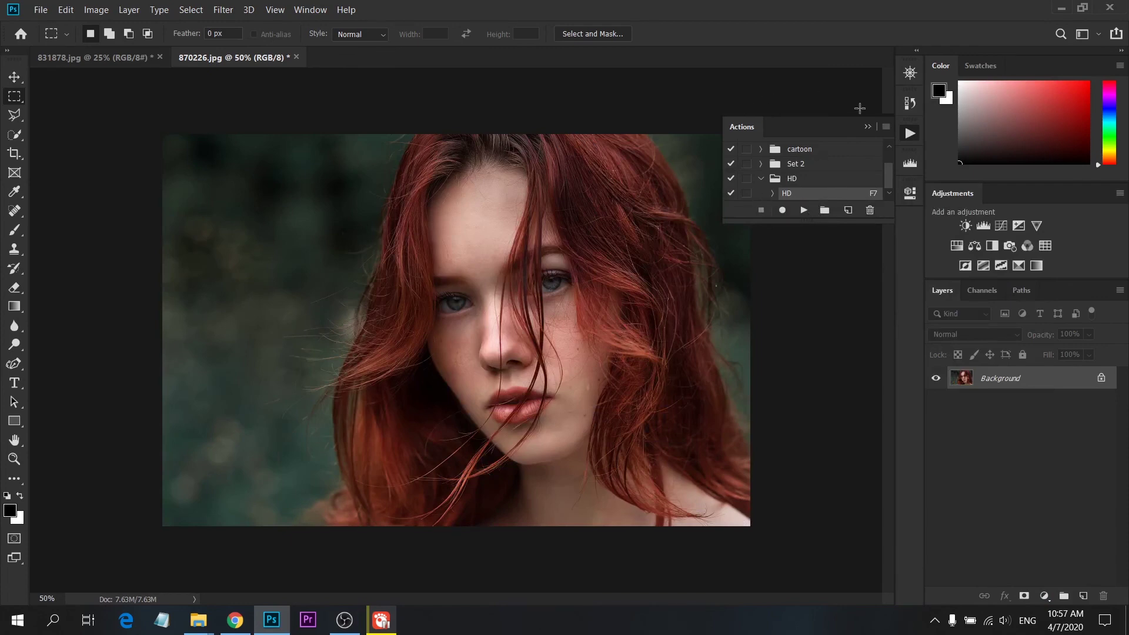
Show the Actions panel and run the HD action on the second portrait.
left_click(308, 9)
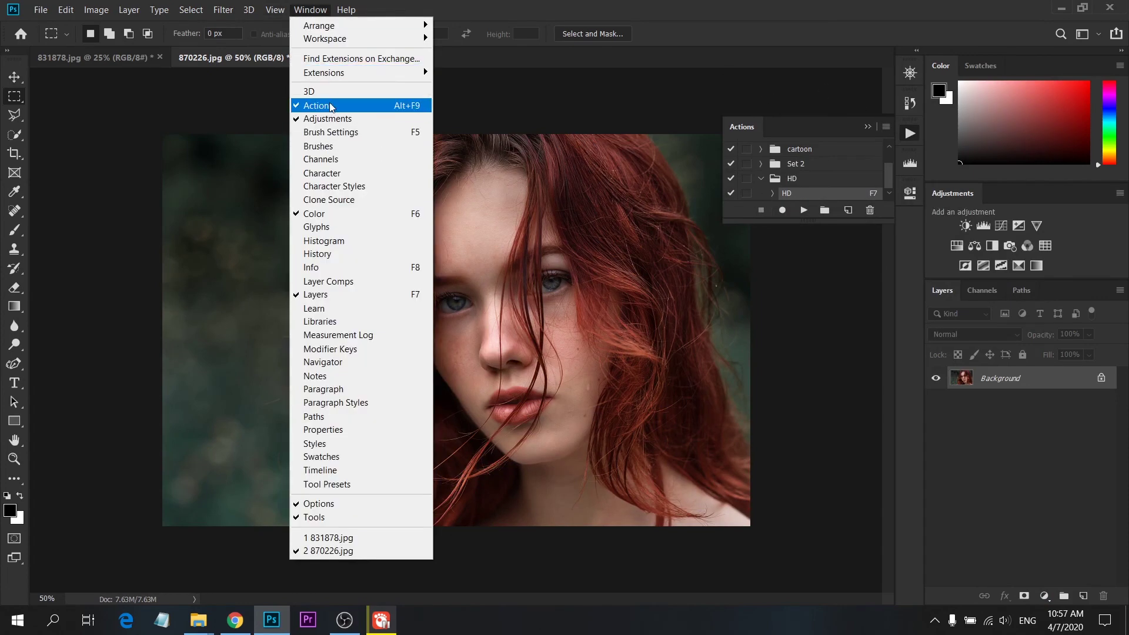
left_click(329, 106)
left_click(310, 9)
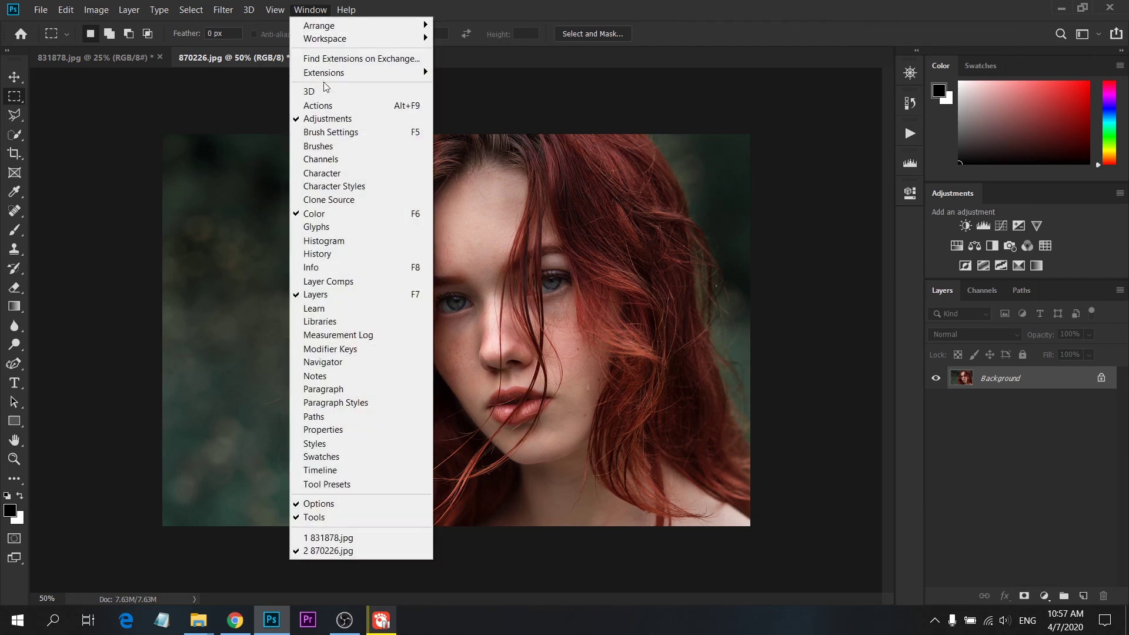
left_click(327, 104)
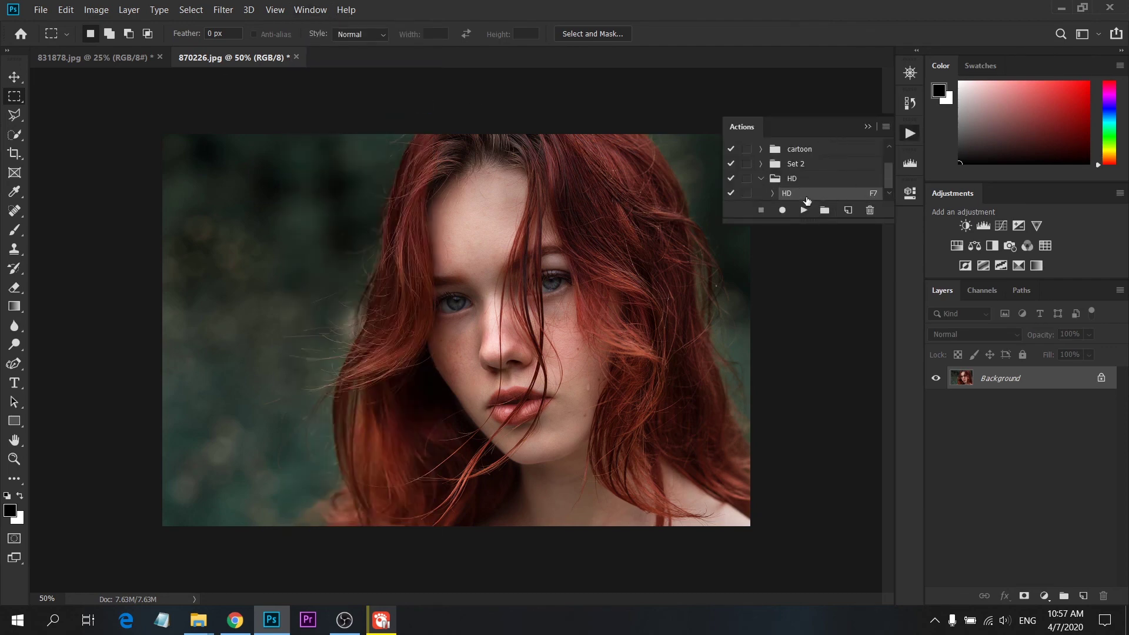
left_click(805, 210)
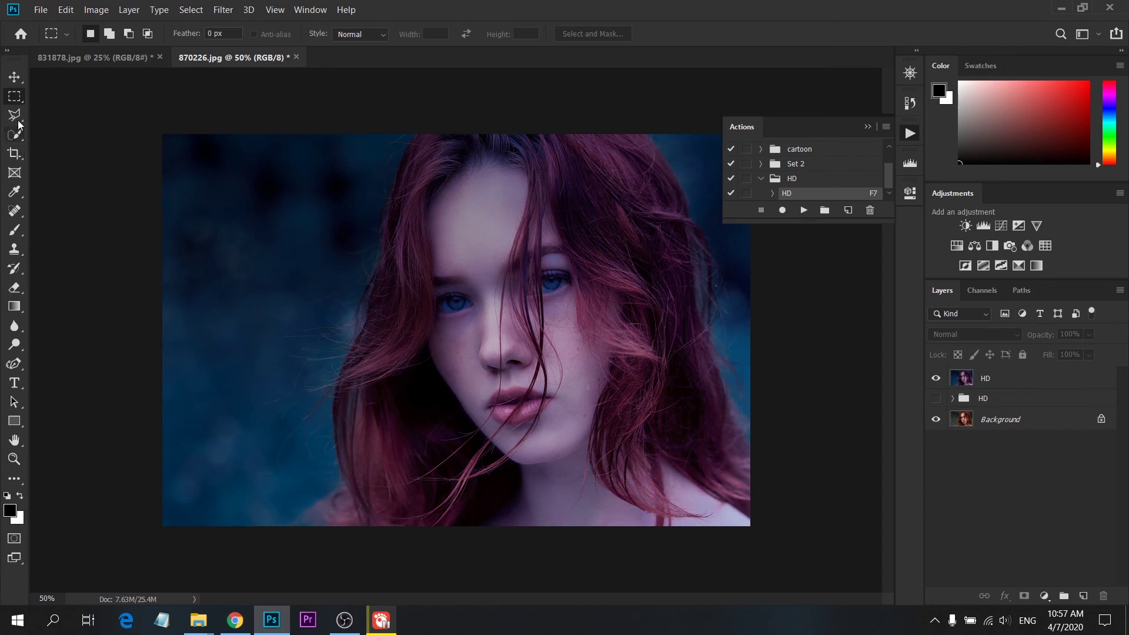
Erase the HD layer's left half for a before/after split, then deselect.
left_click_drag(96, 99, 495, 559)
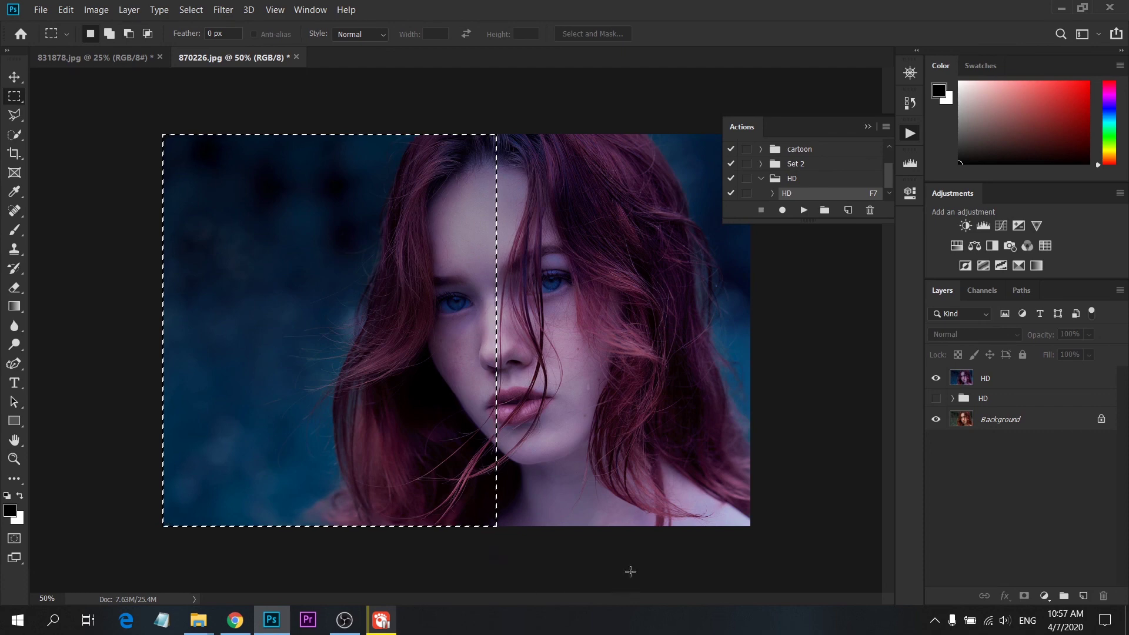
left_click(1033, 384)
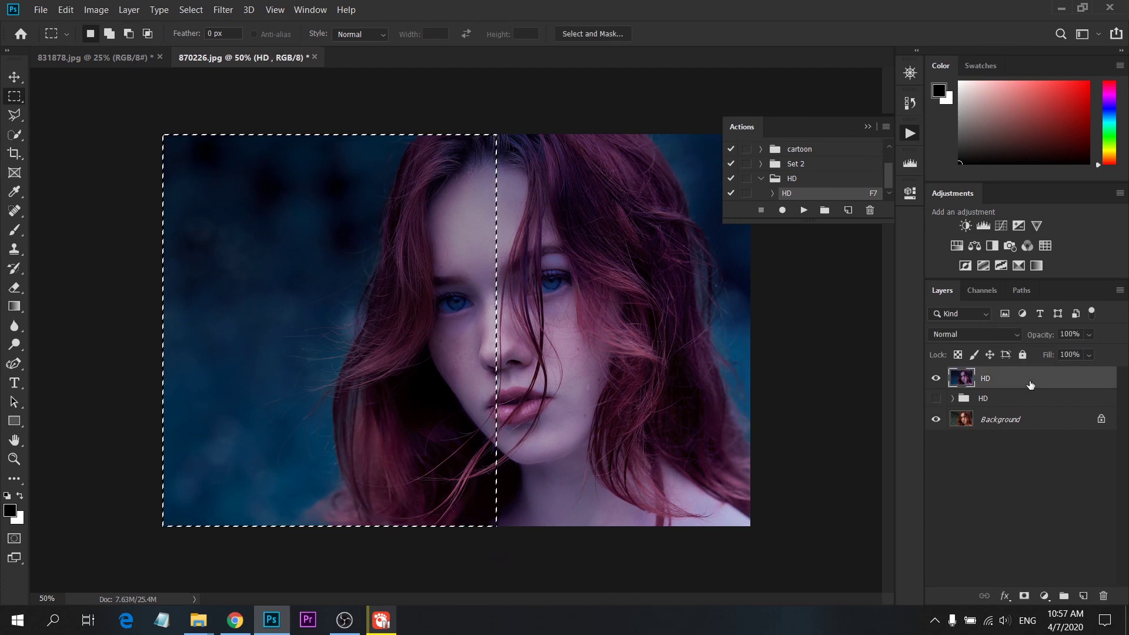
key("Delete")
left_click(388, 365)
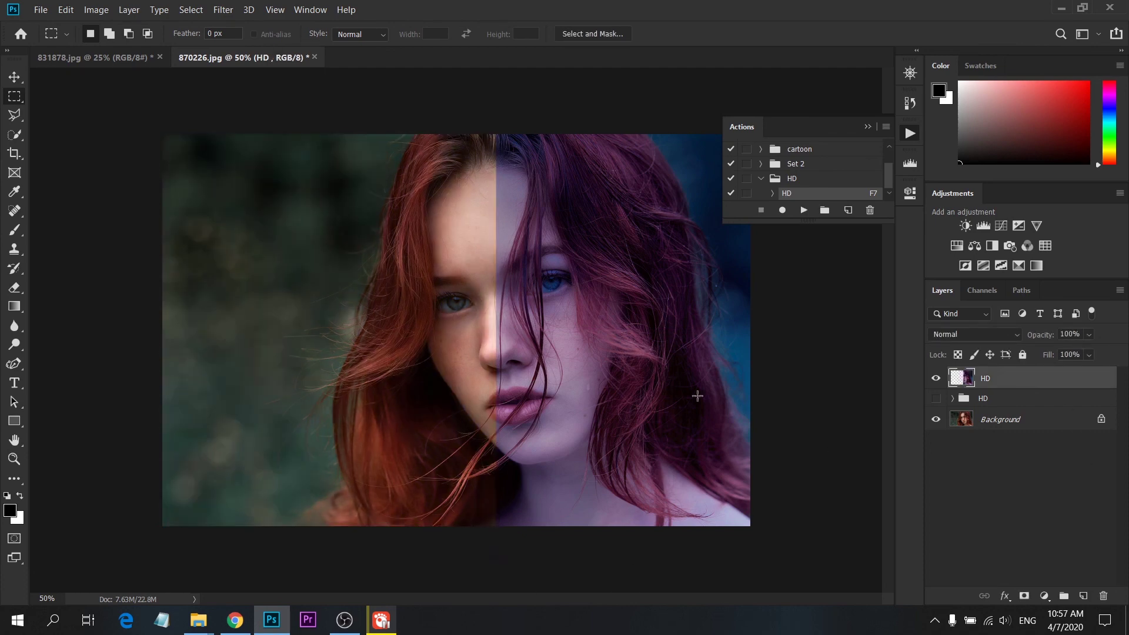